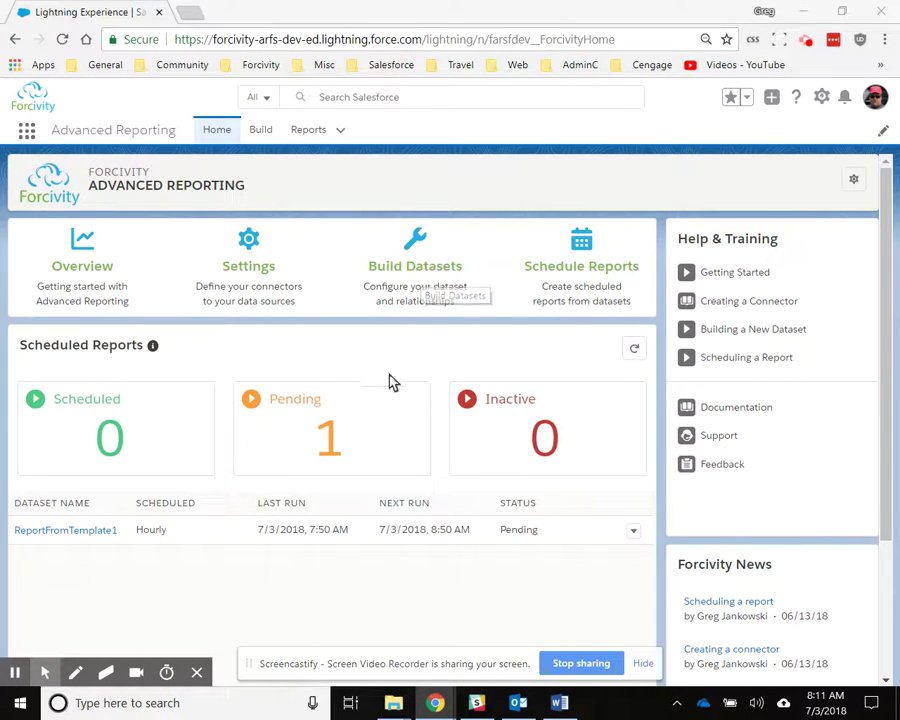
Start a new dataset from the Build Datasets area and choose Account as its root table.
{"action": "left_click", "coordinate": [398, 278]}
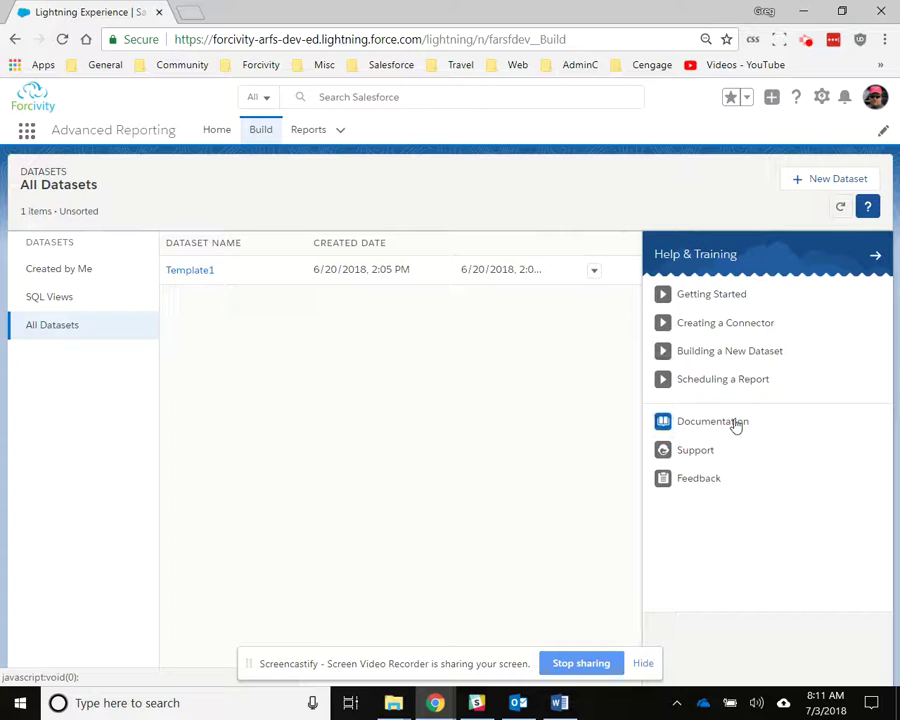
{"action": "left_click", "coordinate": [811, 183]}
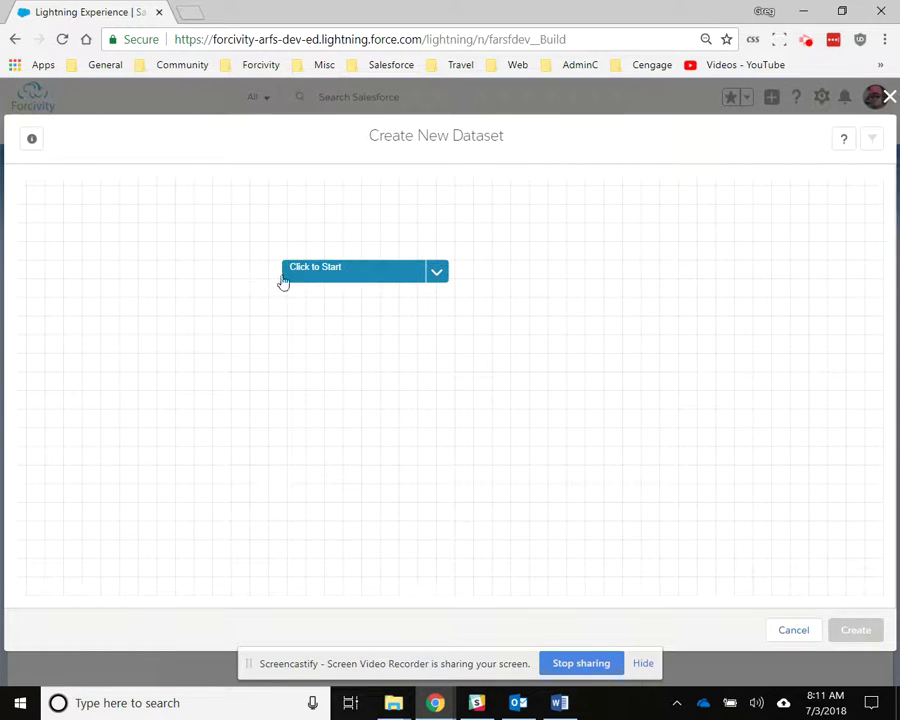
{"action": "right_click", "coordinate": [250, 284]}
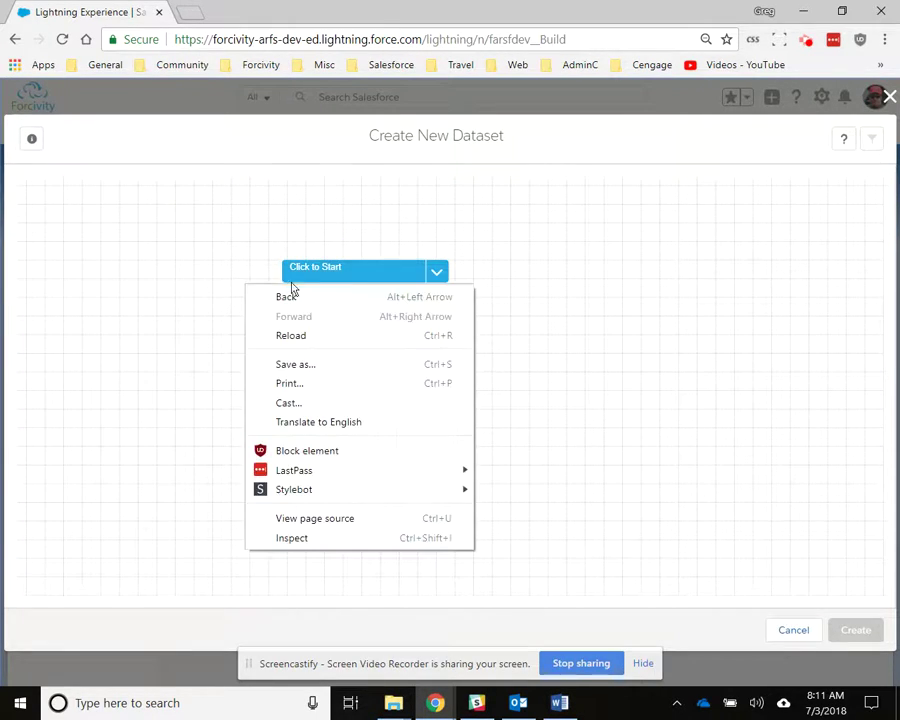
{"action": "left_click", "coordinate": [418, 276]}
{"action": "left_click", "coordinate": [415, 275]}
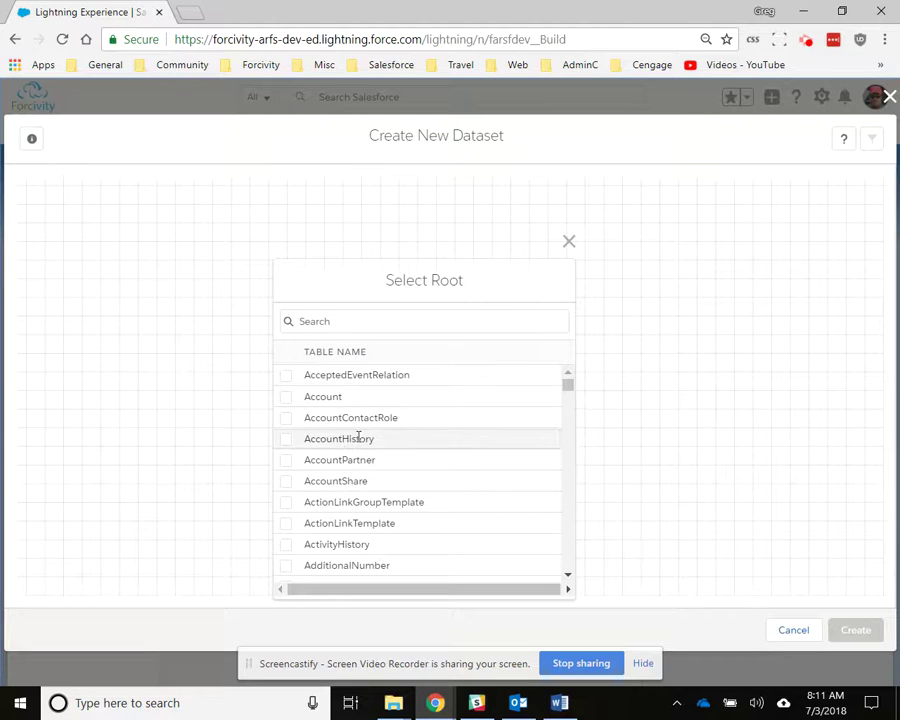
{"action": "left_click", "coordinate": [287, 403]}
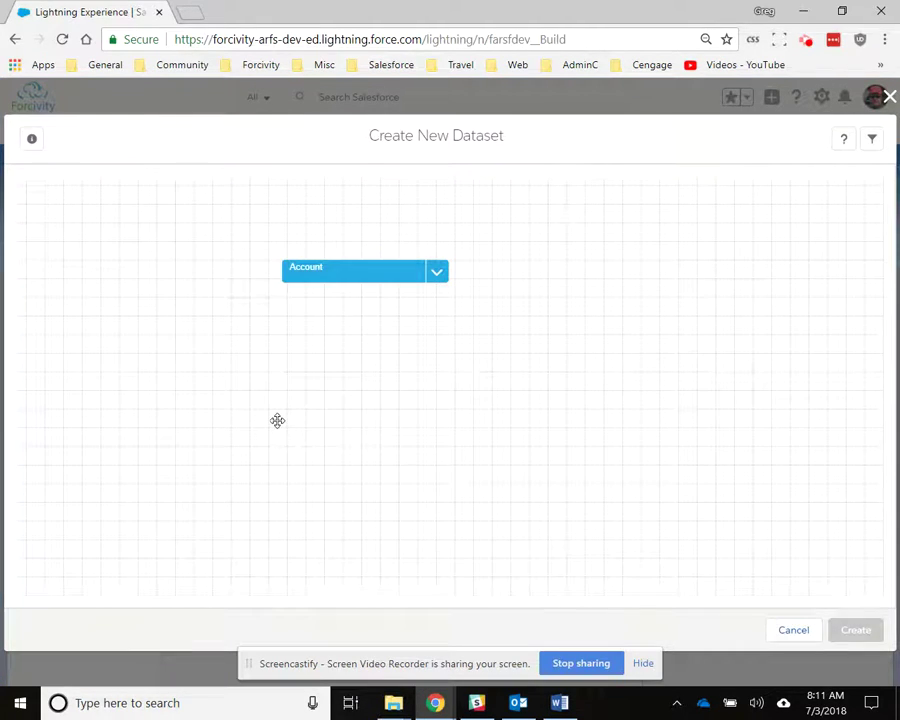
Include the AccountNumber, Description, Id, Name and Ownership fields from the Account table.
{"action": "left_click", "coordinate": [415, 280]}
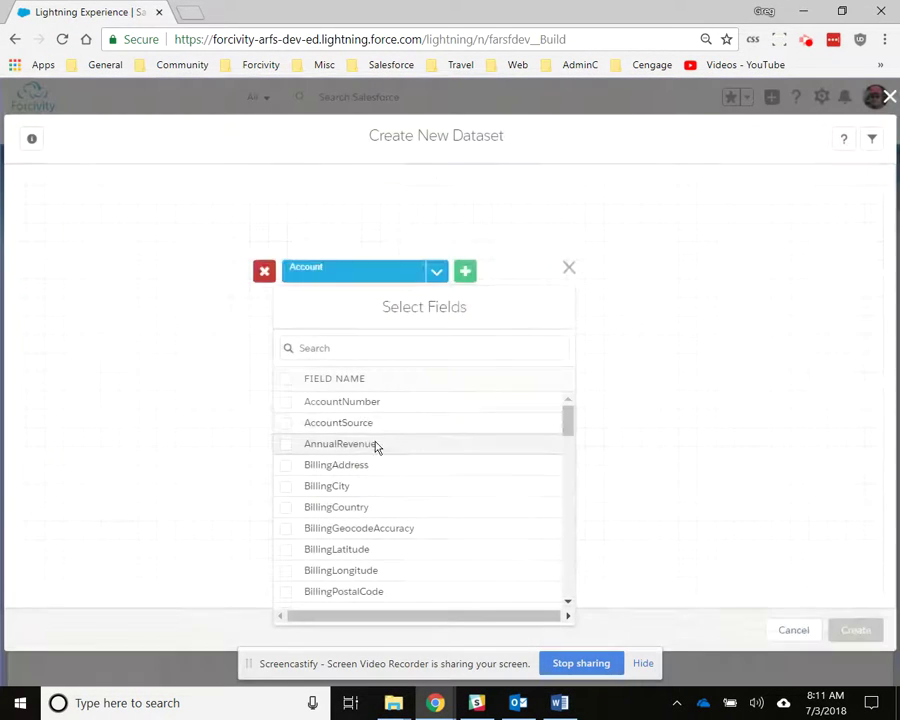
{"action": "left_click", "coordinate": [286, 402]}
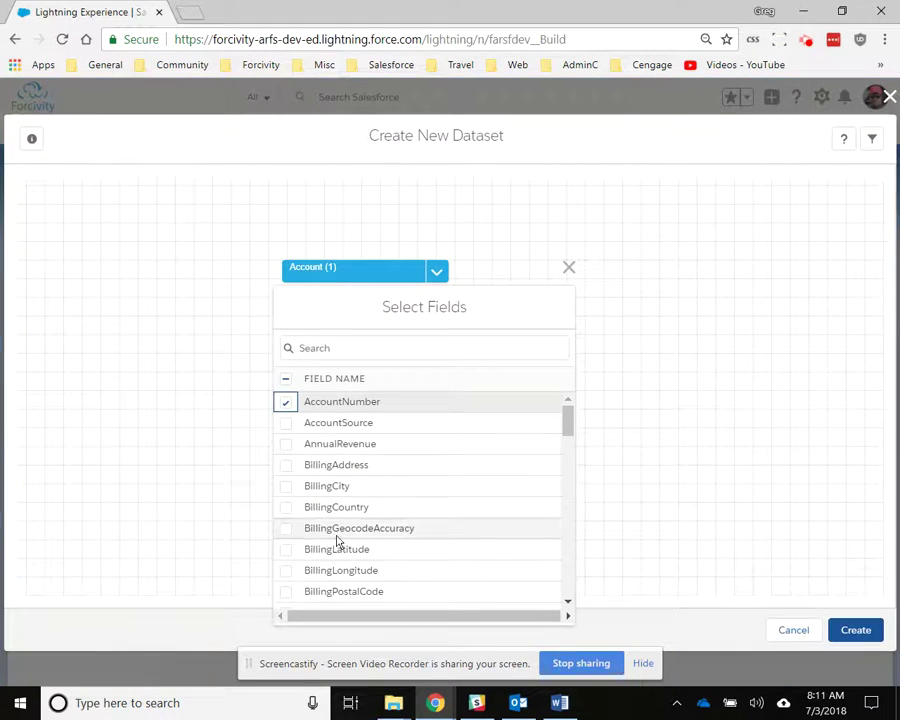
{"action": "scroll", "coordinate": [337, 541], "scroll_direction": "down", "scroll_amount": 1}
{"action": "scroll", "coordinate": [325, 528], "scroll_direction": "down", "scroll_amount": 2}
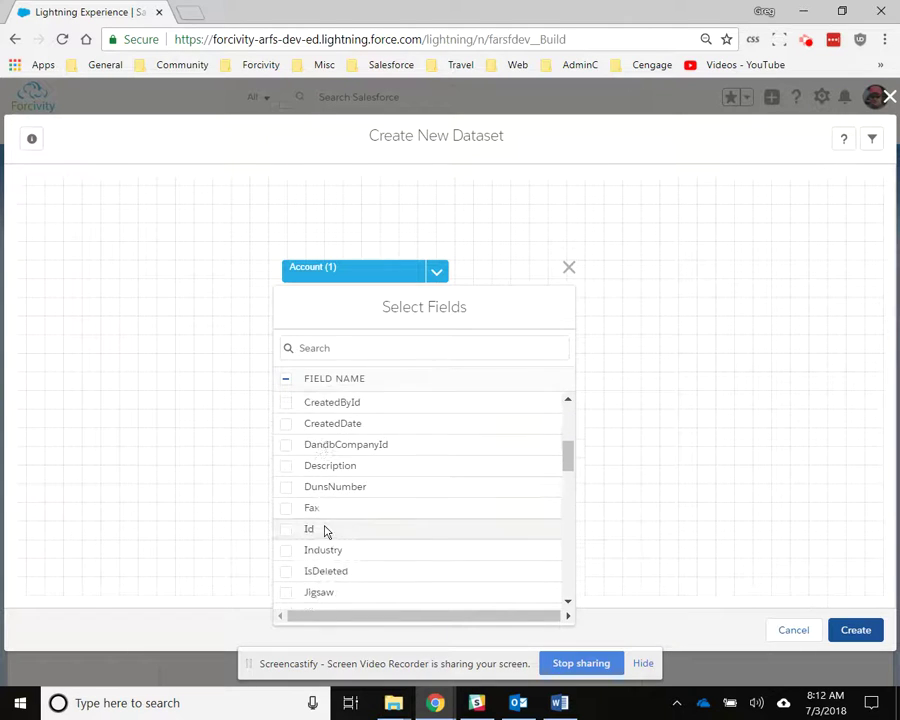
{"action": "left_click", "coordinate": [287, 467]}
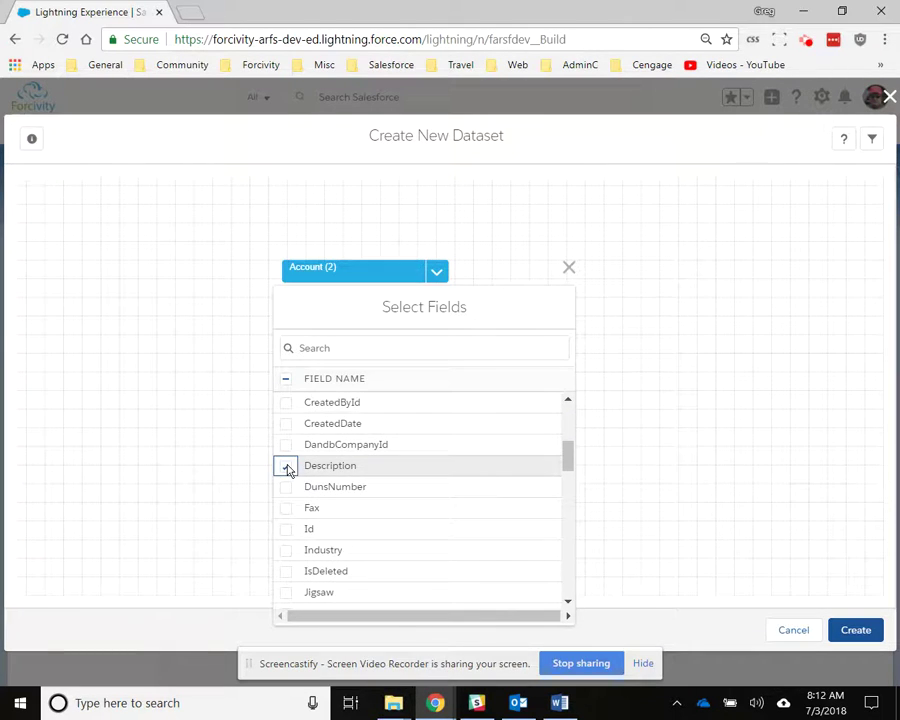
{"action": "left_click", "coordinate": [288, 531]}
{"action": "scroll", "coordinate": [353, 516], "scroll_direction": "down", "scroll_amount": 3}
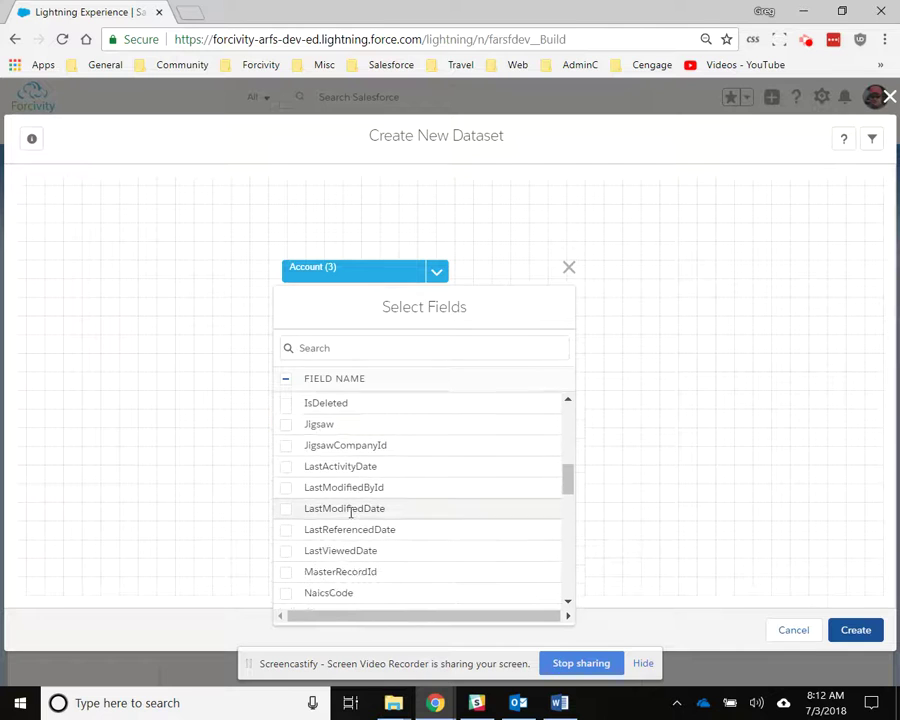
{"action": "scroll", "coordinate": [350, 512], "scroll_direction": "down", "scroll_amount": 1}
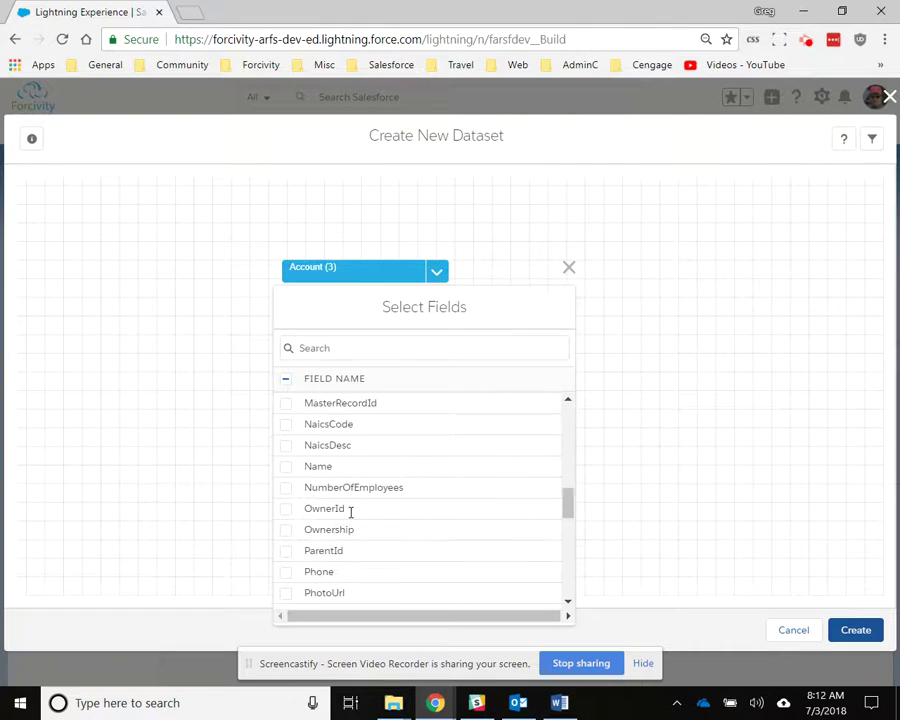
{"action": "left_click", "coordinate": [288, 469]}
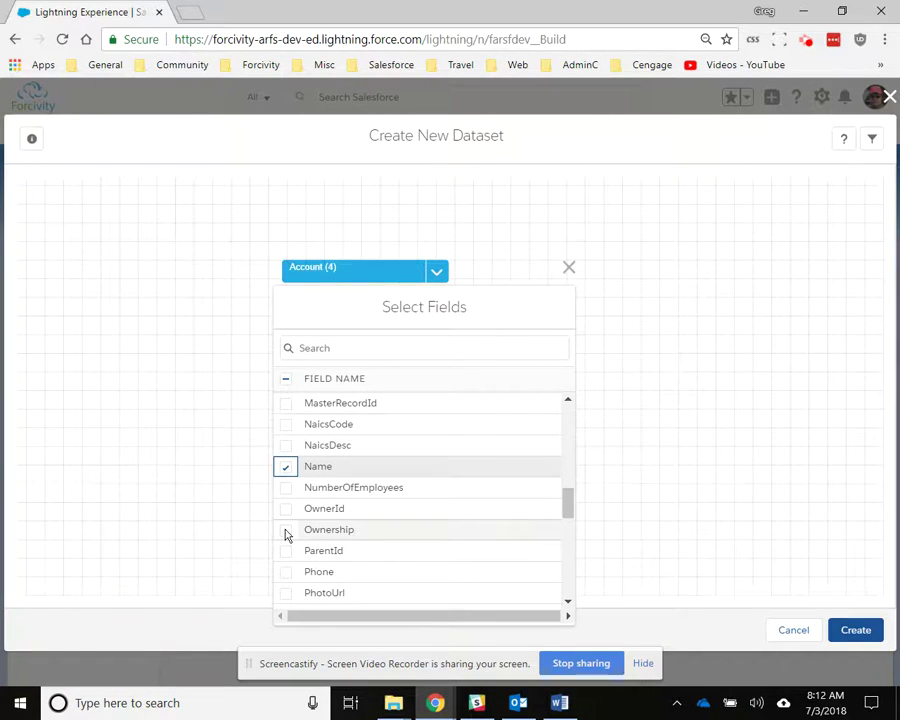
{"action": "left_click", "coordinate": [287, 531]}
{"action": "scroll", "coordinate": [390, 542], "scroll_direction": "down", "scroll_amount": 3}
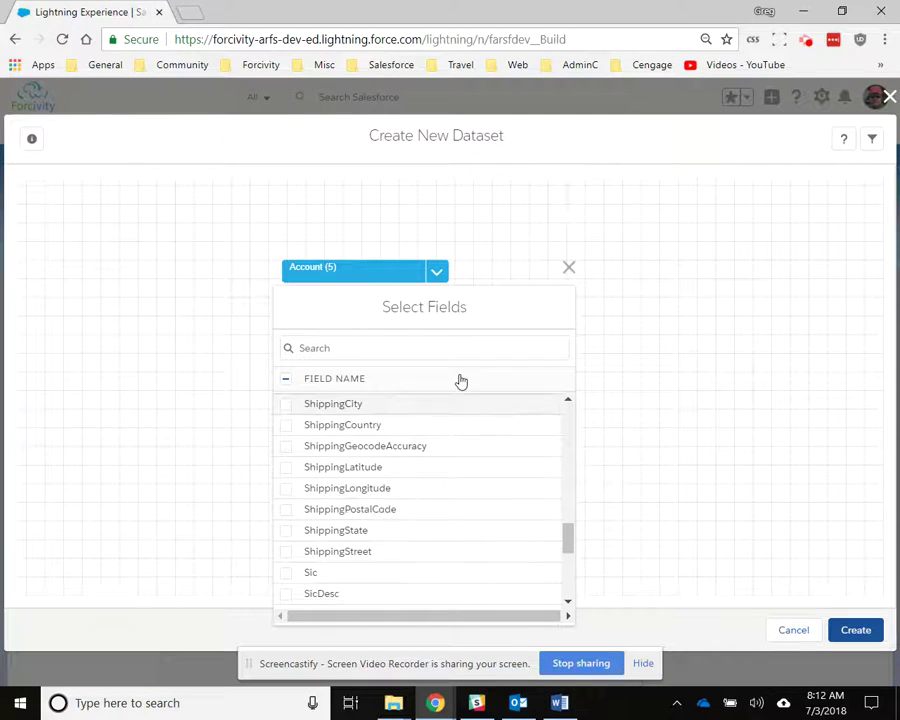
{"action": "left_click", "coordinate": [569, 270]}
Review the field selection of the Account table and close it without changes.
{"action": "mouse_move", "coordinate": [328, 285]}
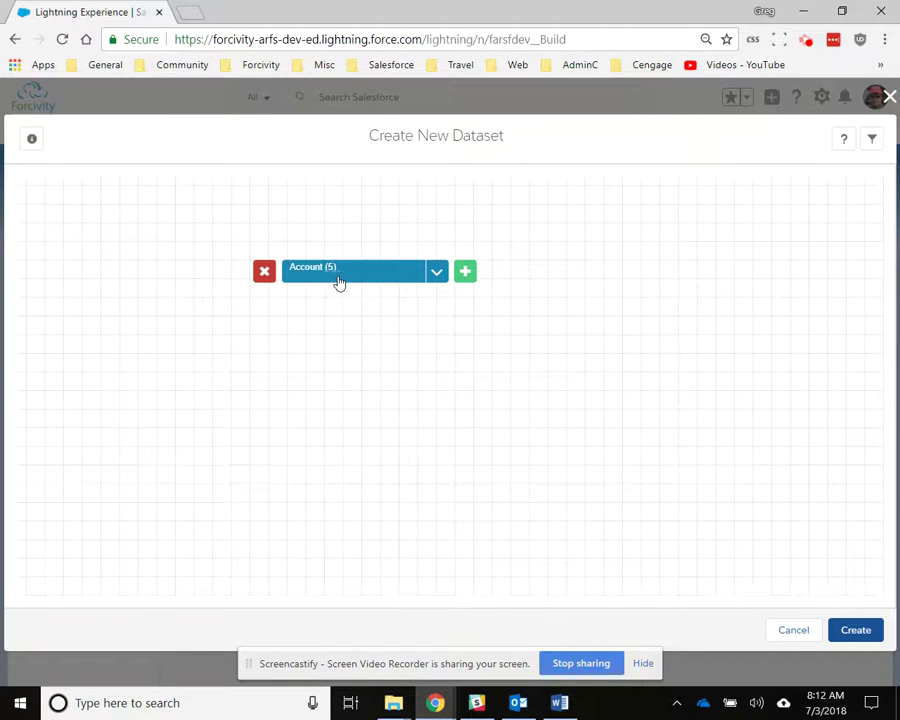
{"action": "left_click", "coordinate": [343, 278]}
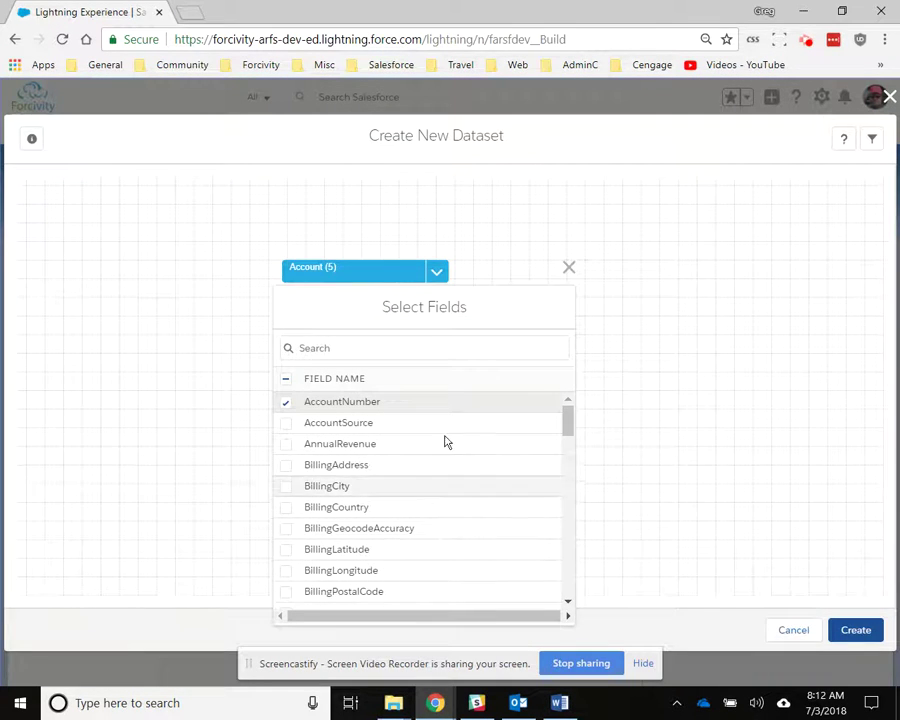
{"action": "left_click", "coordinate": [569, 271]}
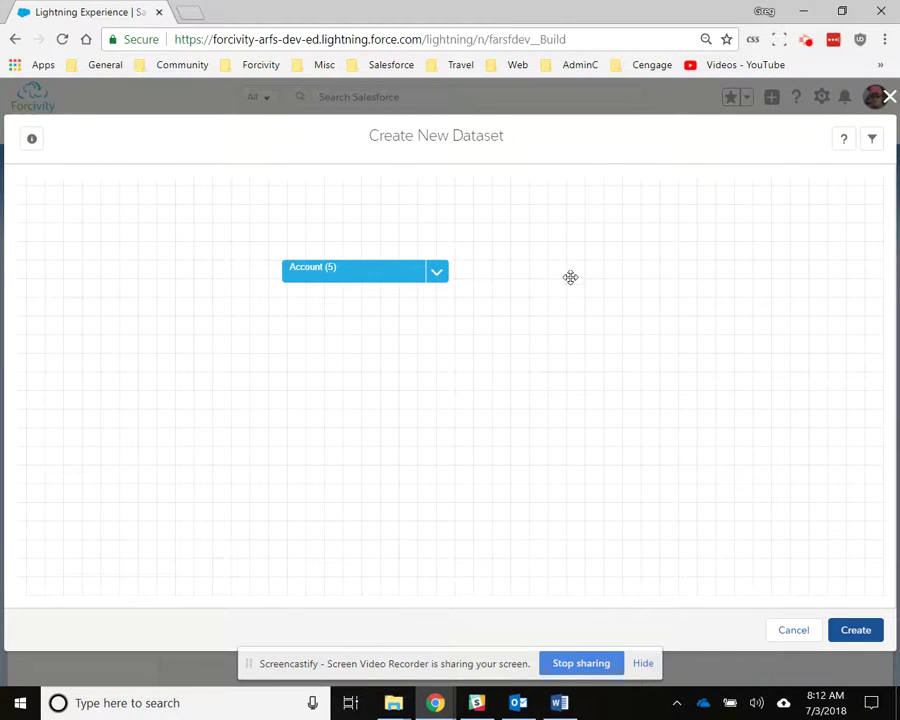
Add the Cases relationship to the Account table so the Case table joins the dataset.
{"action": "mouse_move", "coordinate": [368, 278]}
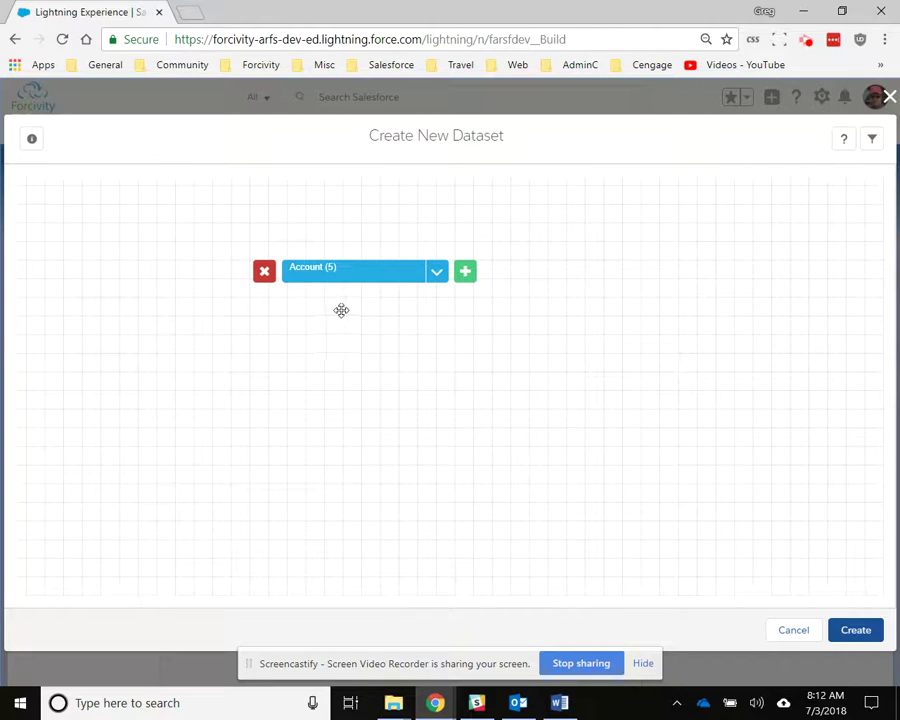
{"action": "left_click", "coordinate": [466, 272]}
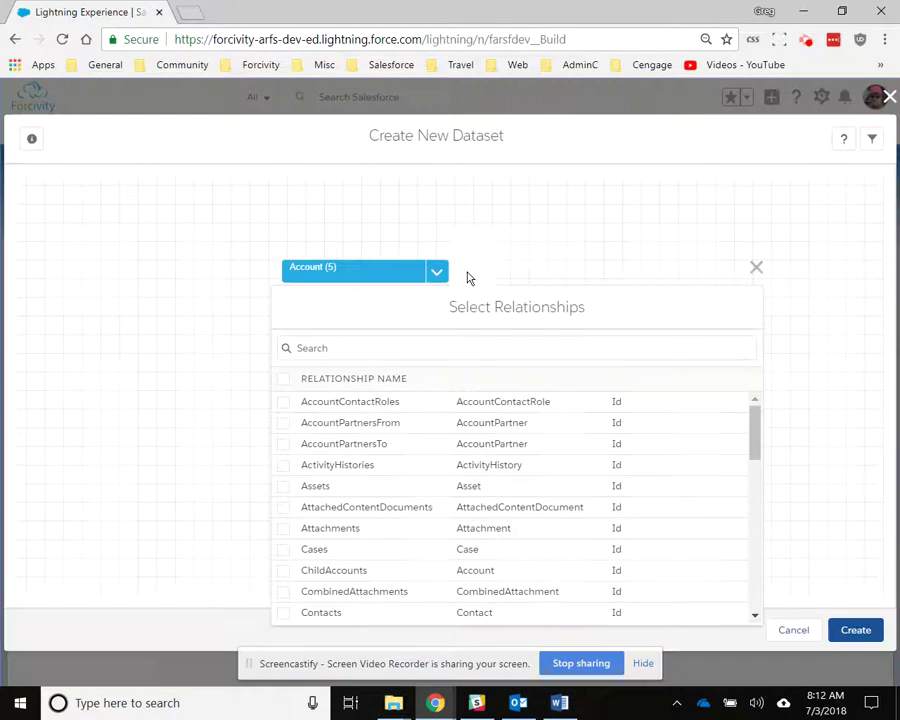
{"action": "scroll", "coordinate": [432, 467], "scroll_direction": "down", "scroll_amount": 1}
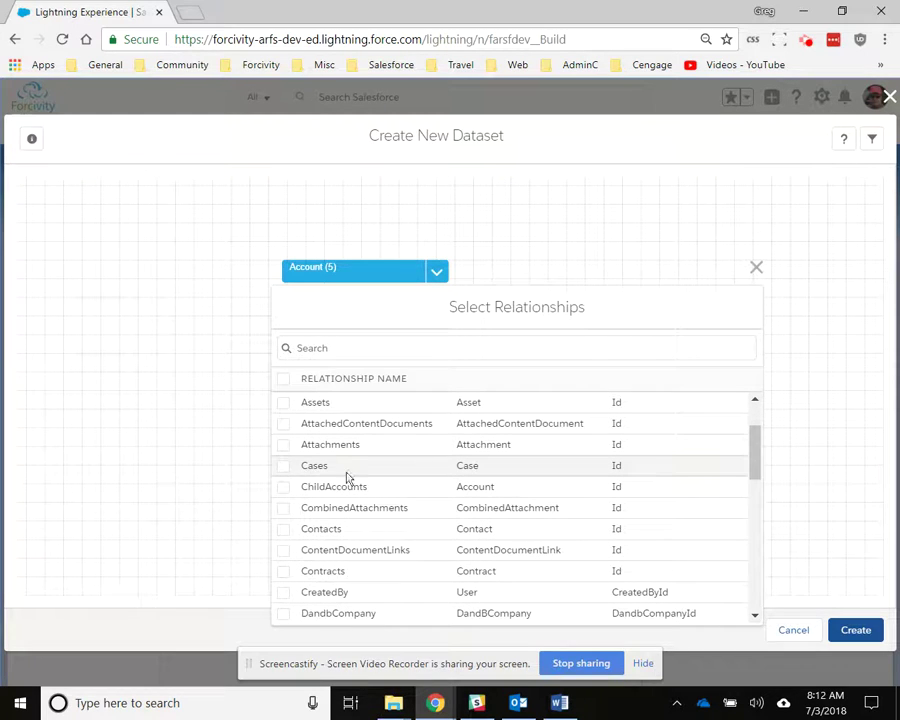
{"action": "left_click", "coordinate": [284, 468]}
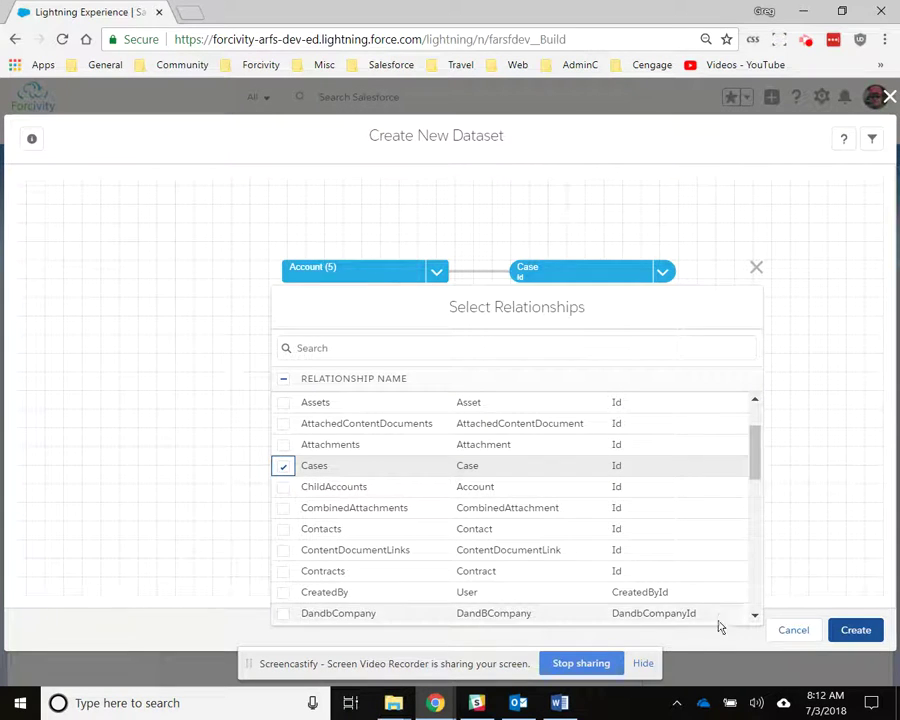
{"action": "left_click", "coordinate": [757, 269]}
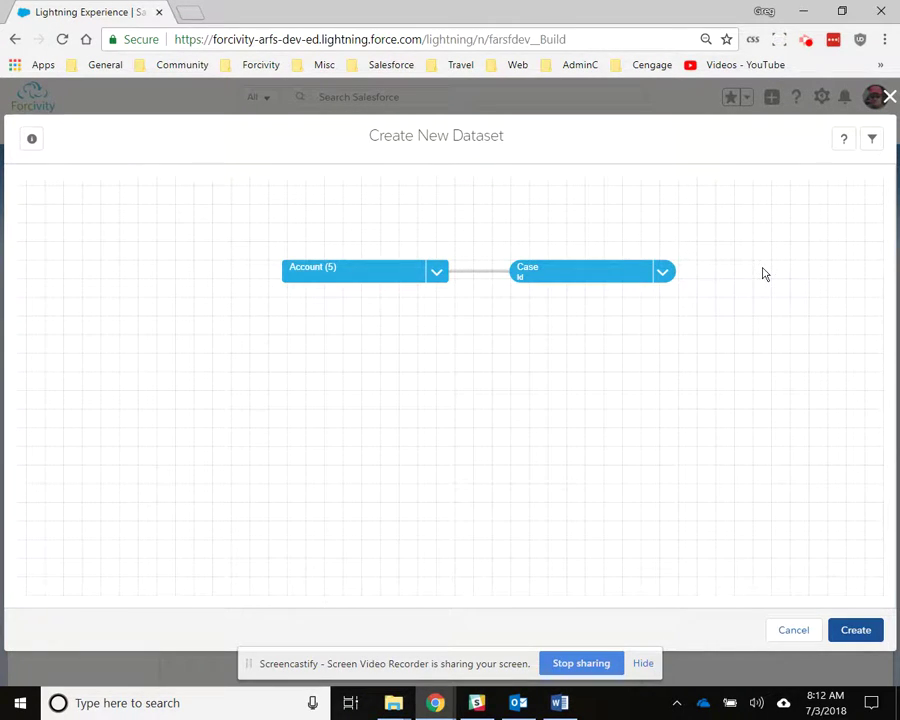
Include the AccountId, IsEscalated, OwnerId, Priority, Status and Subject fields from the Case table.
{"action": "left_click", "coordinate": [605, 273]}
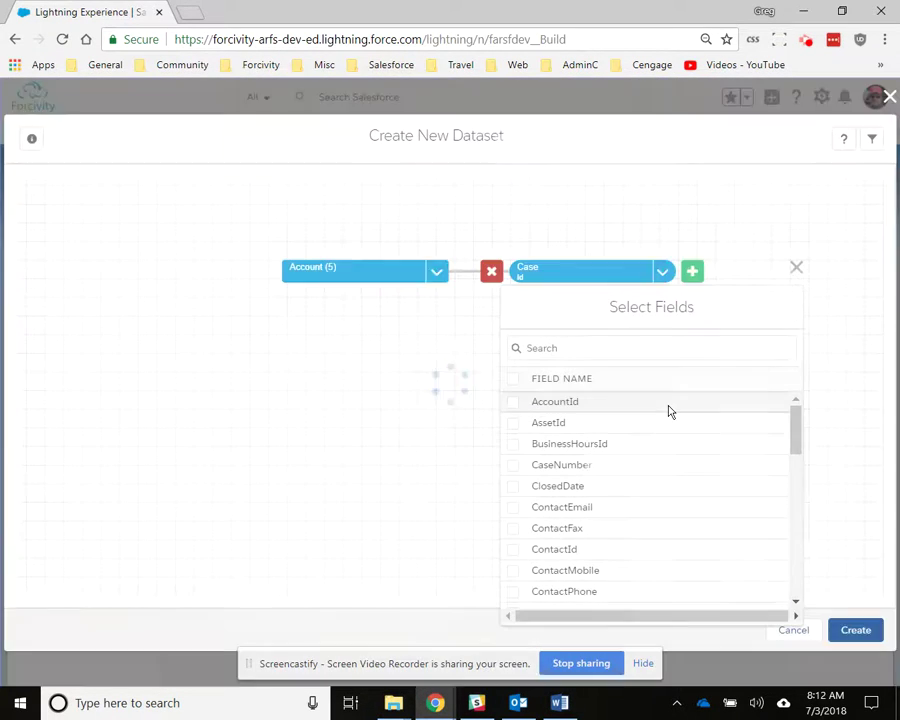
{"action": "left_click", "coordinate": [512, 403]}
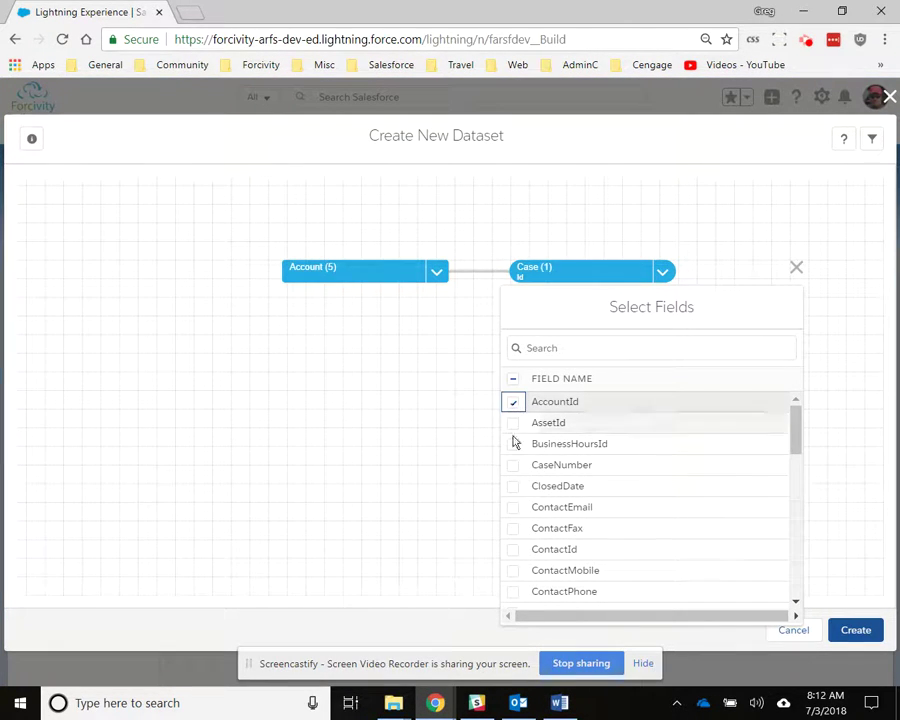
{"action": "scroll", "coordinate": [640, 508], "scroll_direction": "down", "scroll_amount": 5}
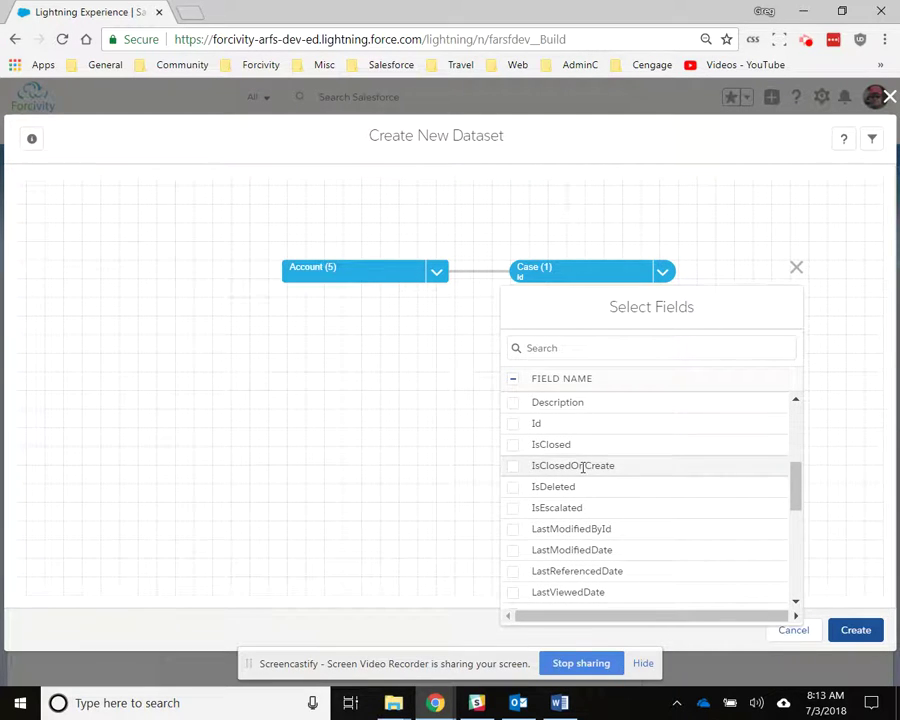
{"action": "left_click", "coordinate": [512, 508]}
{"action": "scroll", "coordinate": [620, 510], "scroll_direction": "down", "scroll_amount": 4}
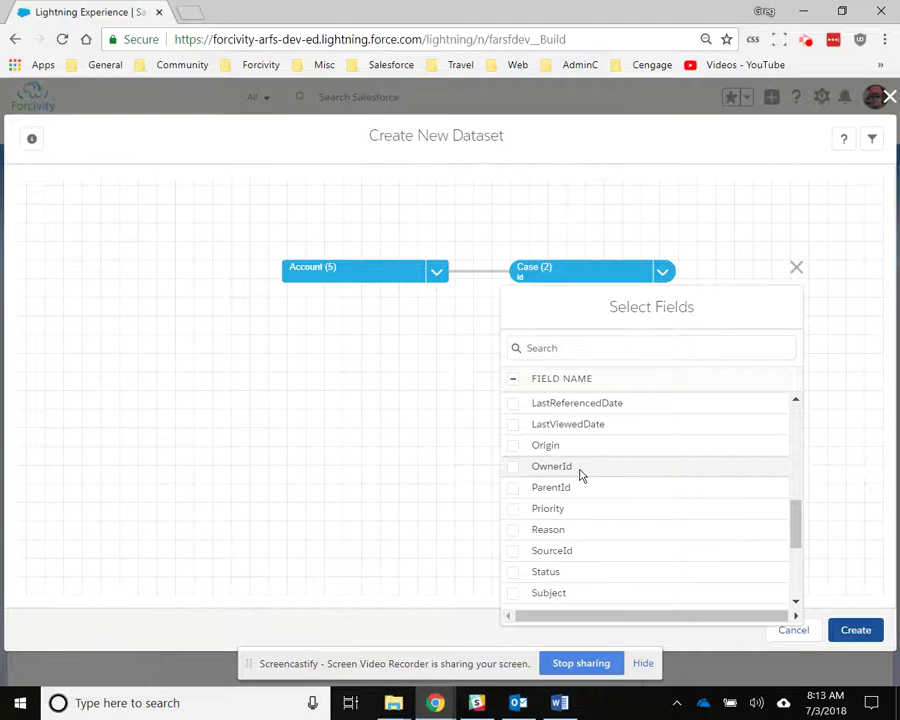
{"action": "left_click", "coordinate": [514, 468]}
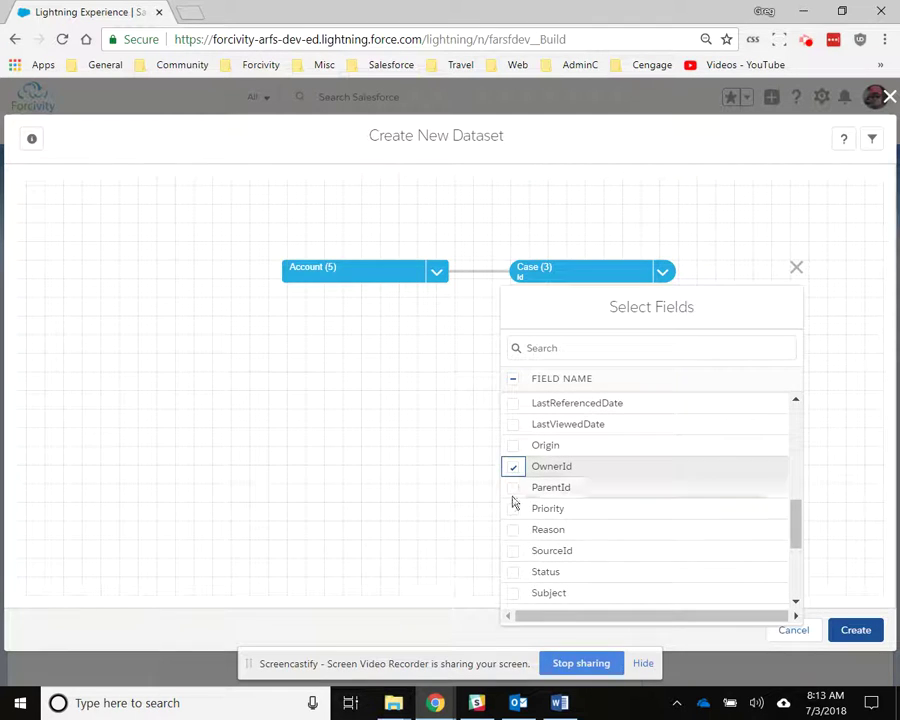
{"action": "left_click", "coordinate": [515, 510]}
{"action": "scroll", "coordinate": [584, 521], "scroll_direction": "down", "scroll_amount": 2}
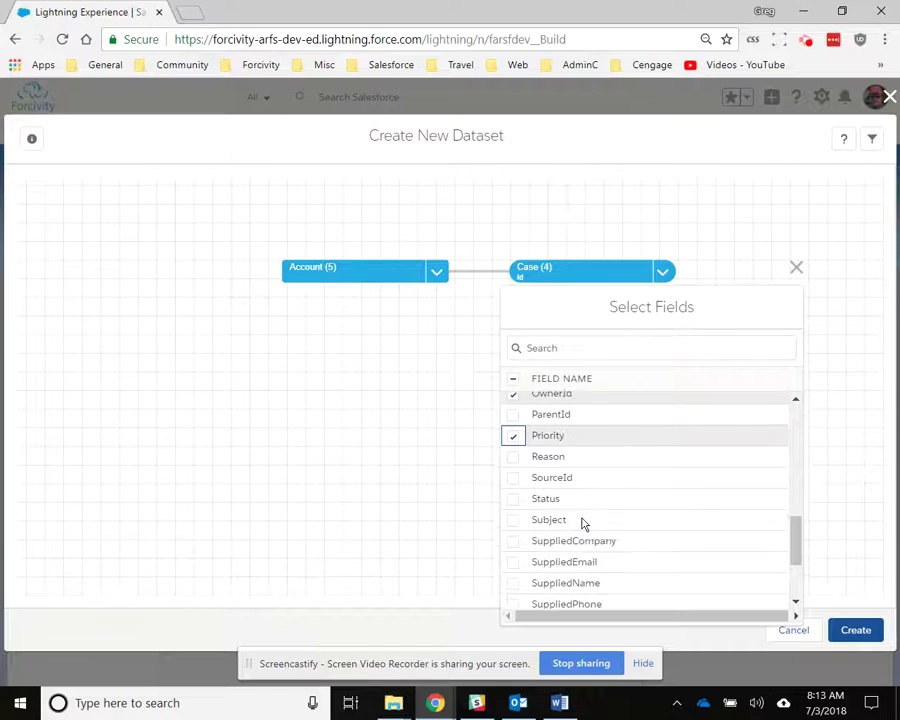
{"action": "left_click", "coordinate": [515, 490]}
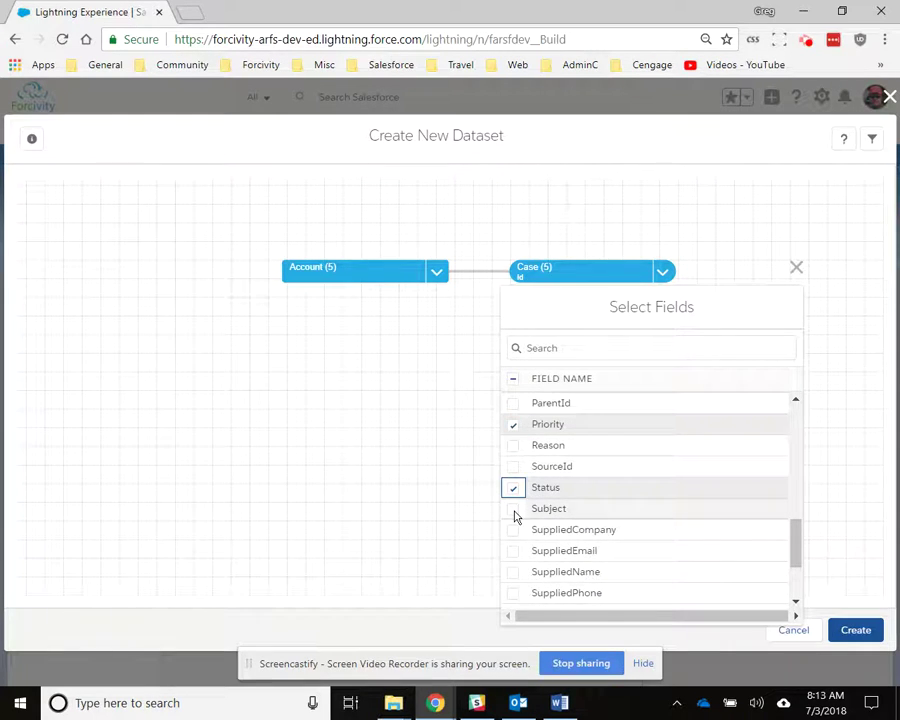
{"action": "left_click", "coordinate": [516, 511]}
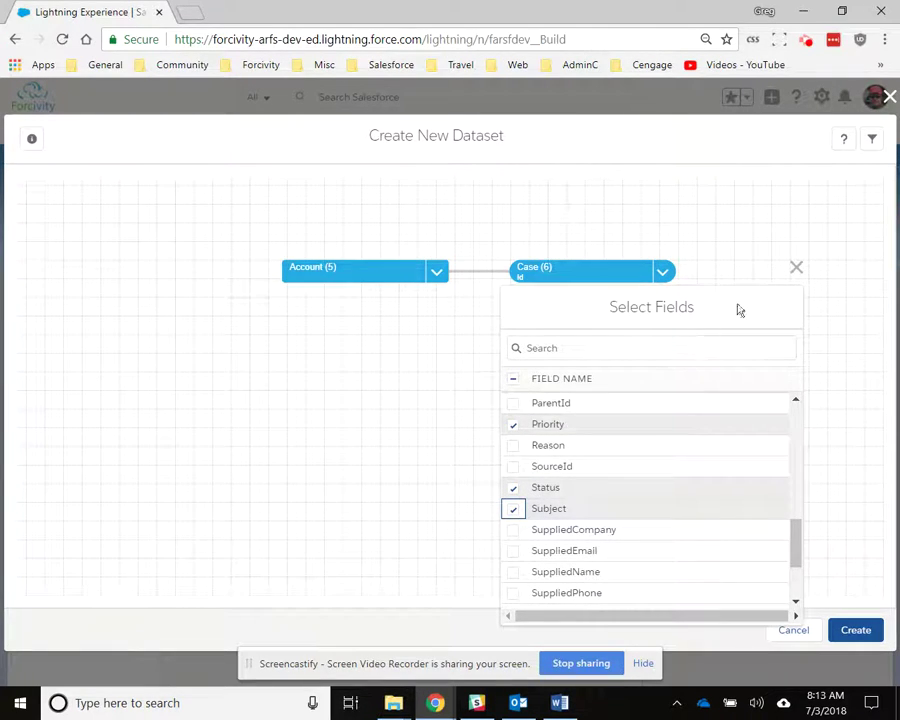
{"action": "left_click", "coordinate": [797, 270]}
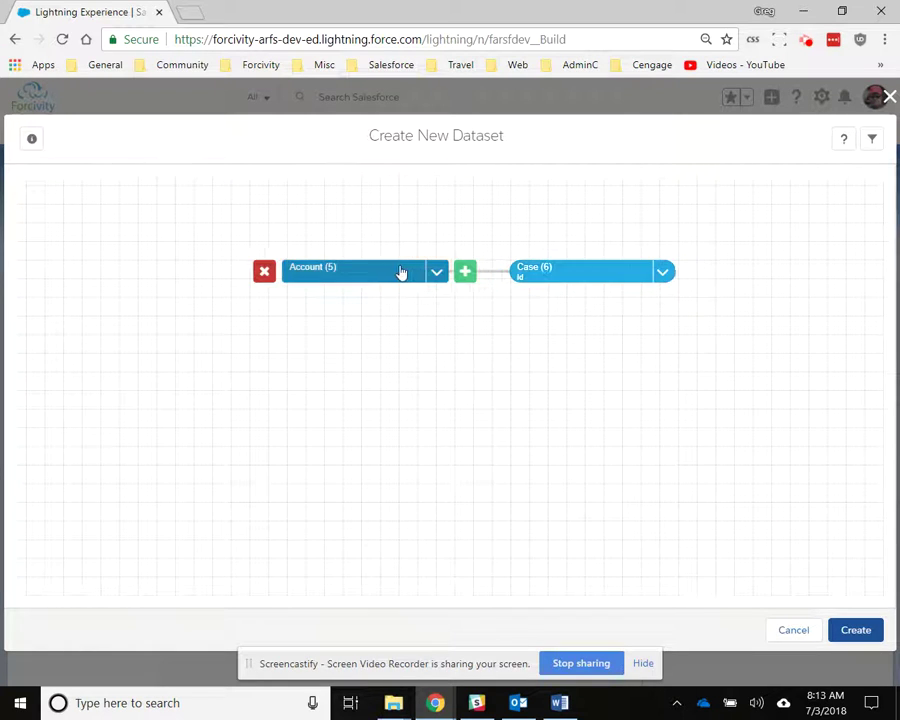
Add the Assets relationship to the Account table alongside Cases.
{"action": "mouse_move", "coordinate": [553, 278]}
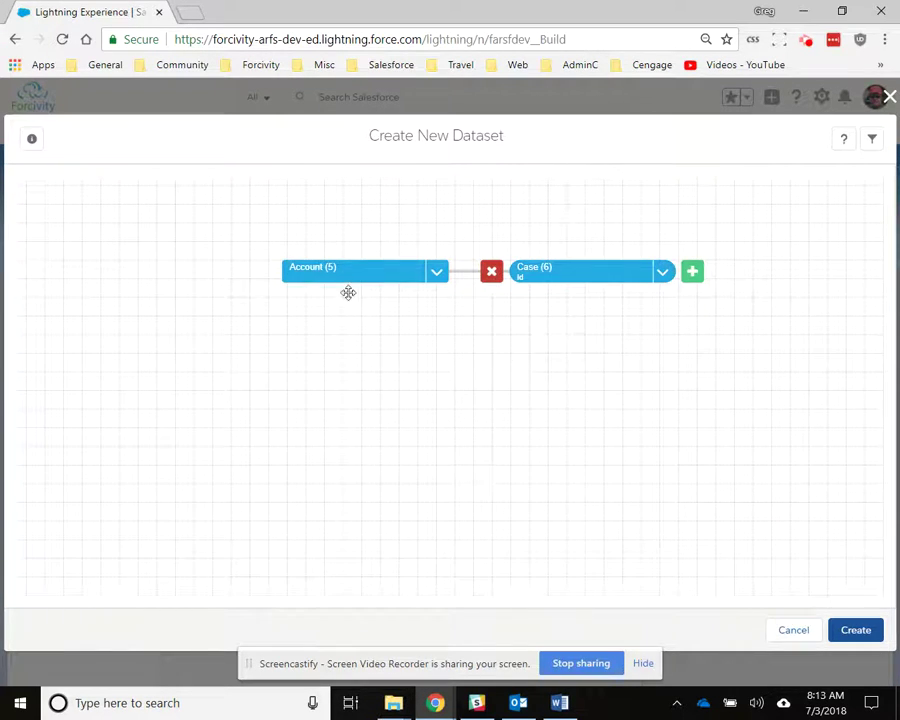
{"action": "mouse_move", "coordinate": [341, 285]}
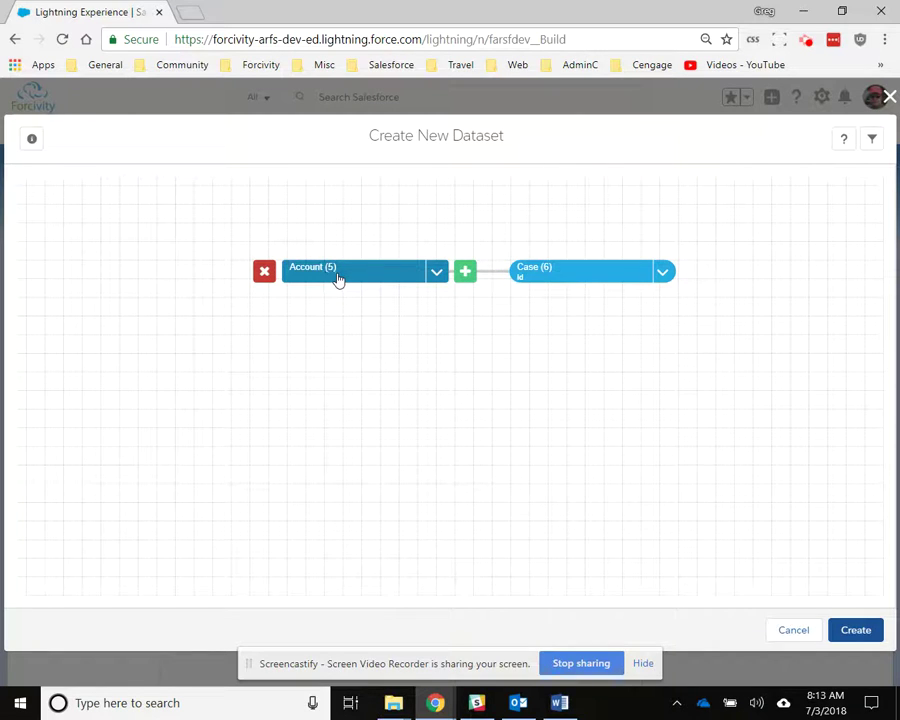
{"action": "mouse_move", "coordinate": [586, 287]}
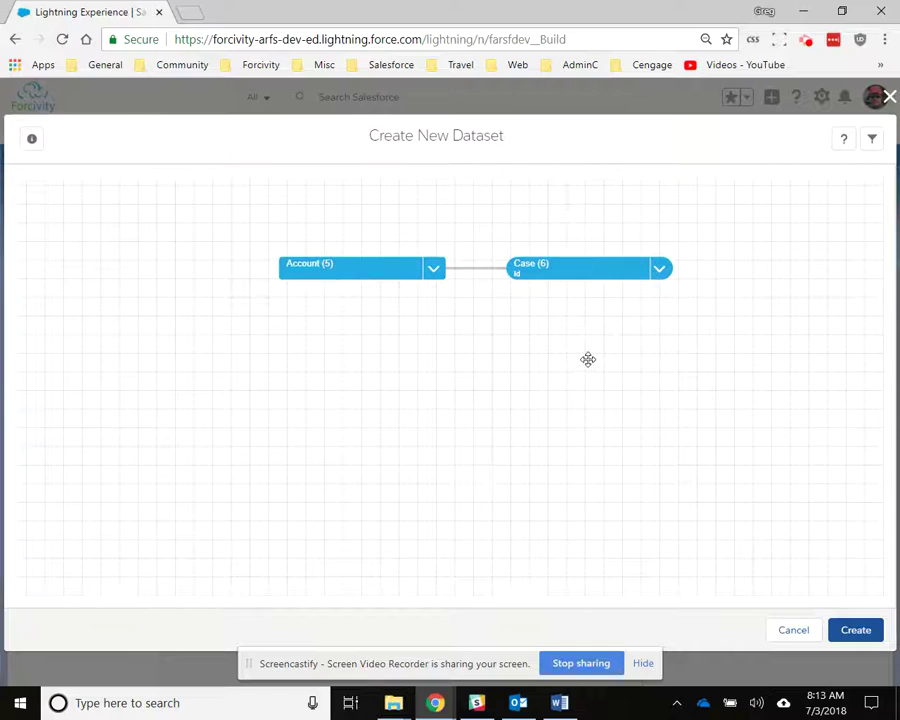
{"action": "mouse_move", "coordinate": [478, 272]}
{"action": "mouse_move", "coordinate": [452, 266]}
{"action": "left_click", "coordinate": [461, 269]}
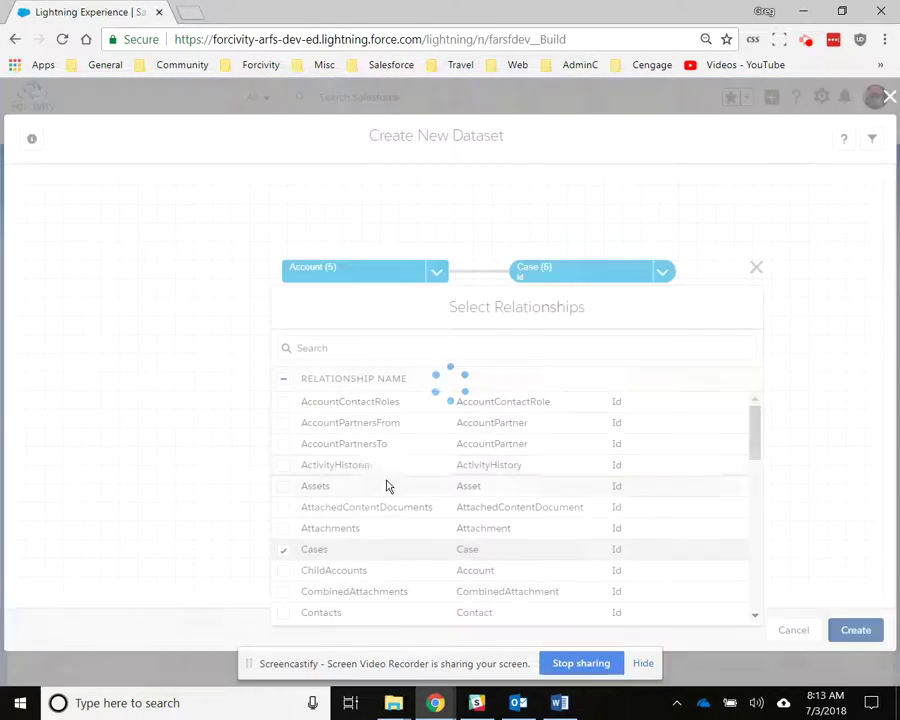
{"action": "left_click", "coordinate": [283, 487]}
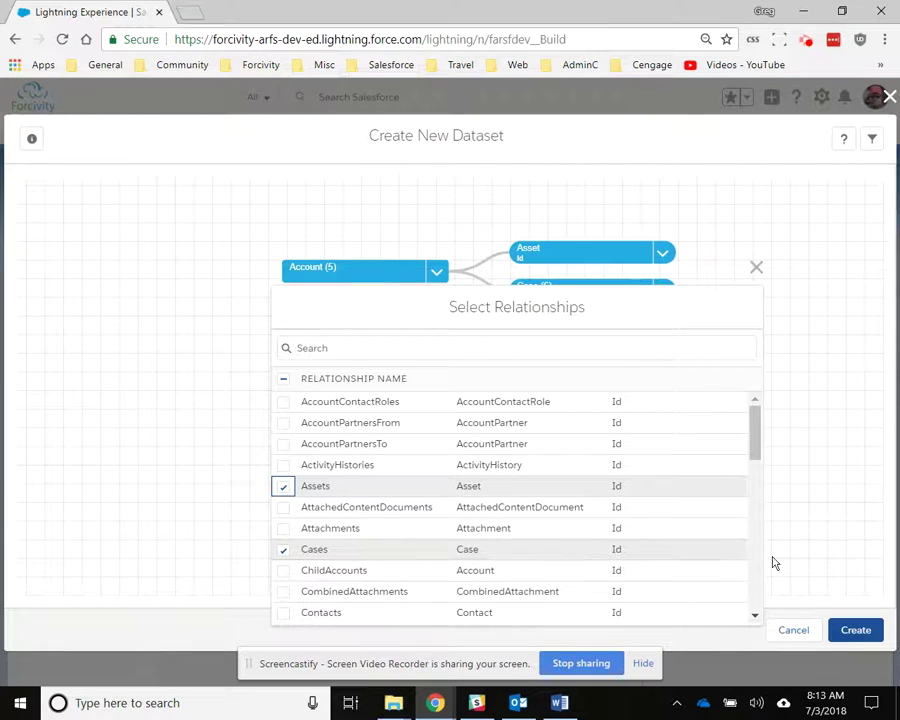
Include the AccountId, Description, Name, Price and SerialNumber fields from the Asset table.
{"action": "left_click", "coordinate": [756, 267]}
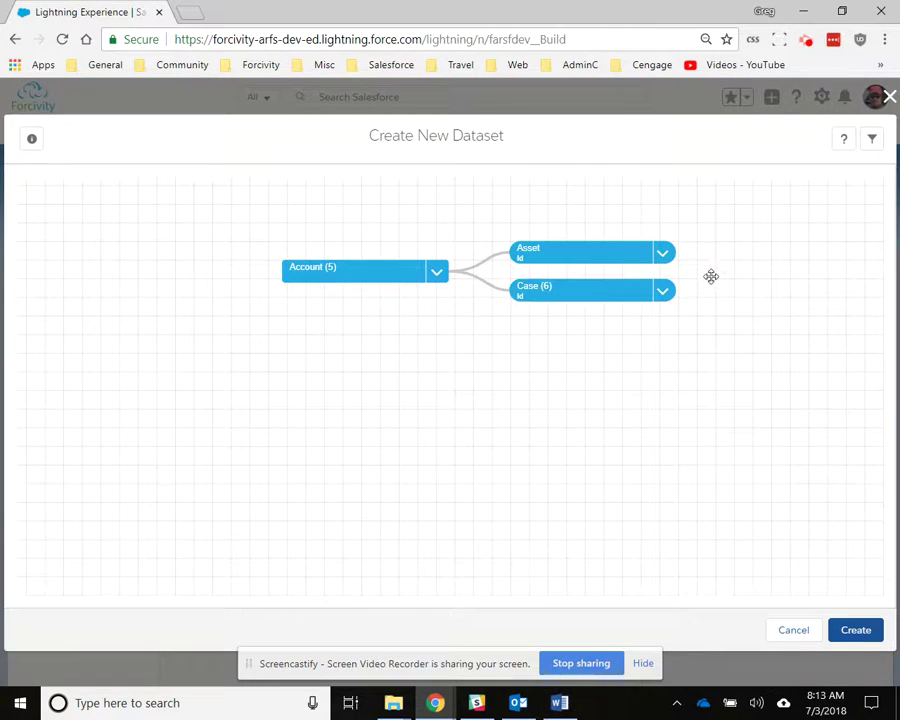
{"action": "left_click", "coordinate": [582, 255]}
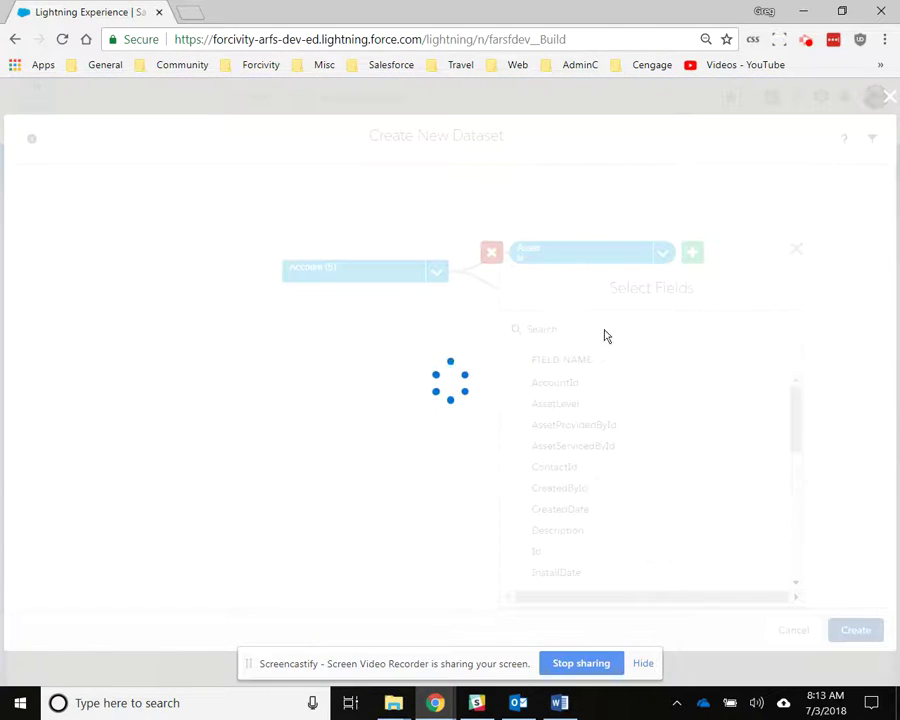
{"action": "left_click", "coordinate": [513, 388]}
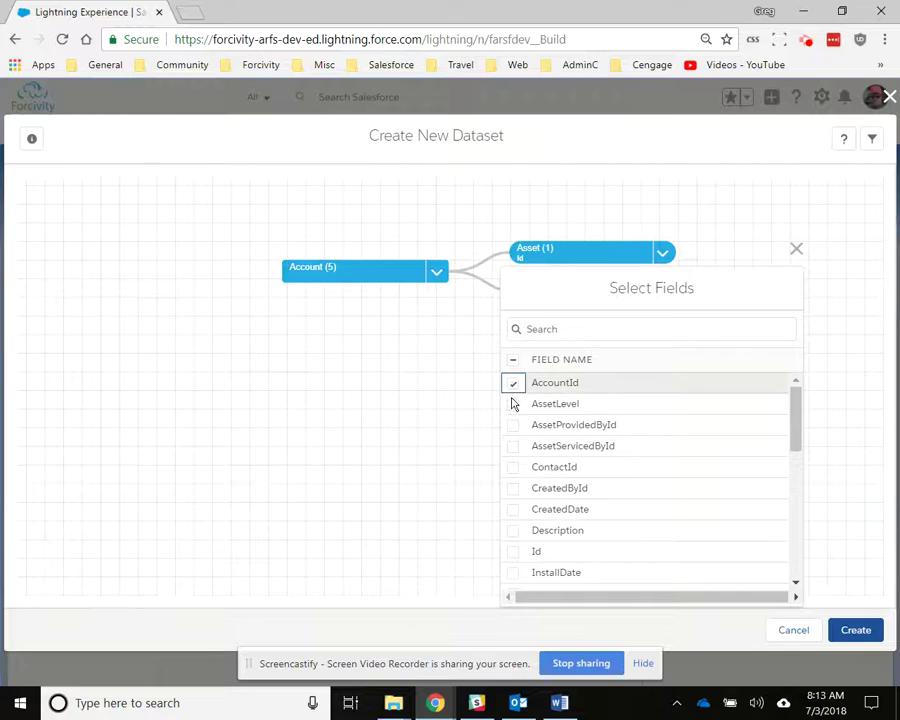
{"action": "left_click", "coordinate": [513, 536]}
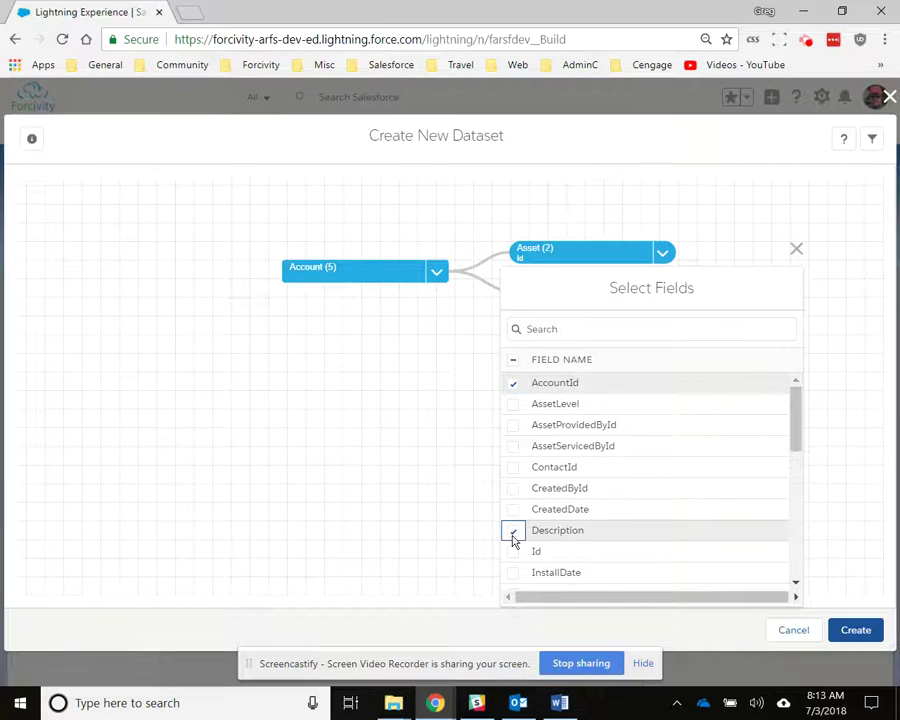
{"action": "scroll", "coordinate": [520, 534], "scroll_direction": "down", "scroll_amount": 5}
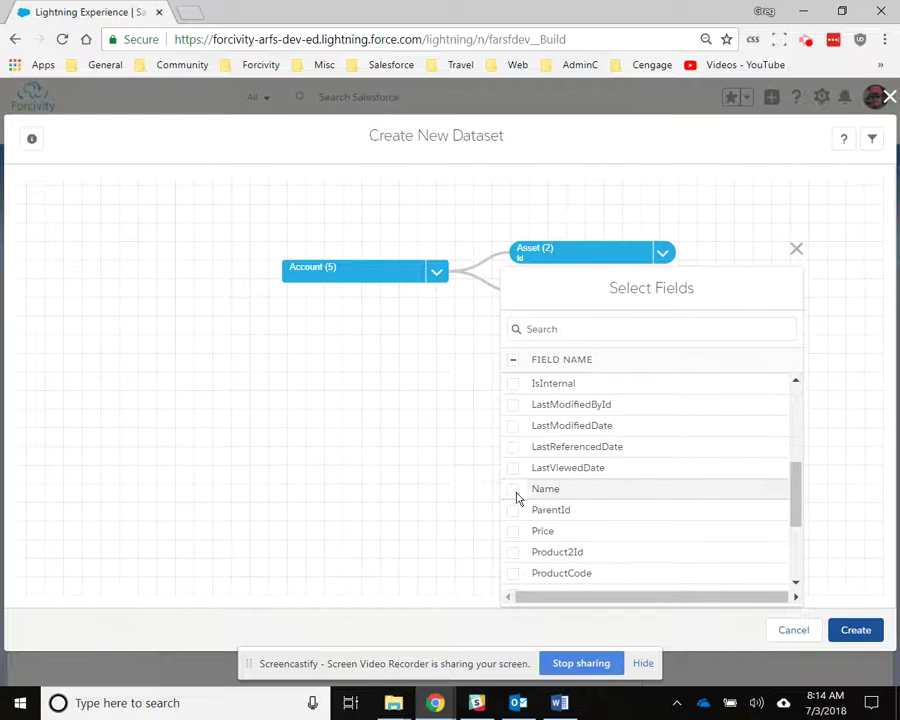
{"action": "left_click", "coordinate": [514, 490]}
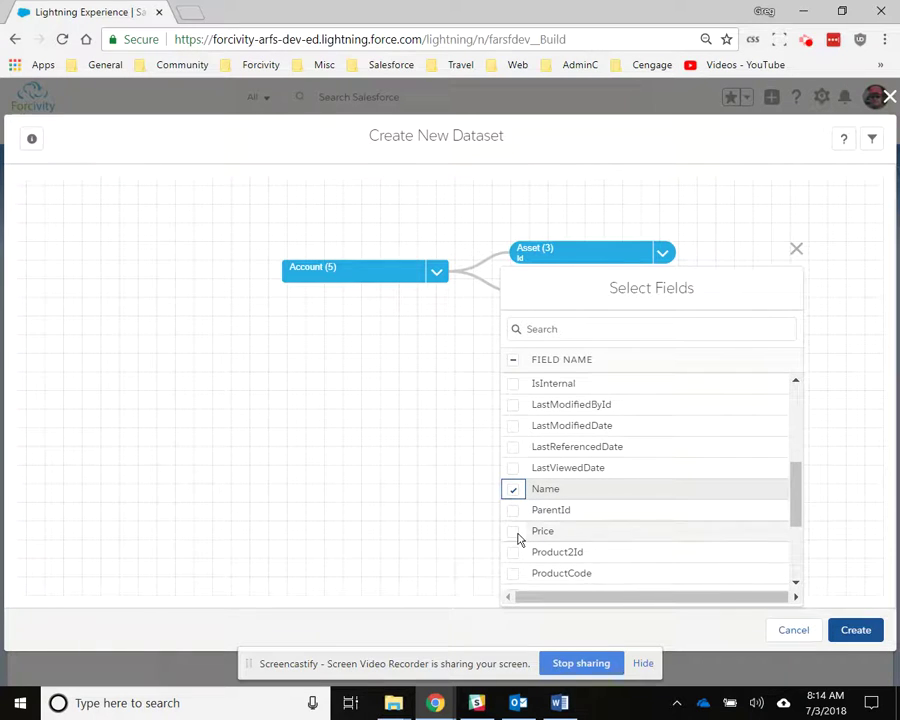
{"action": "left_click", "coordinate": [516, 534]}
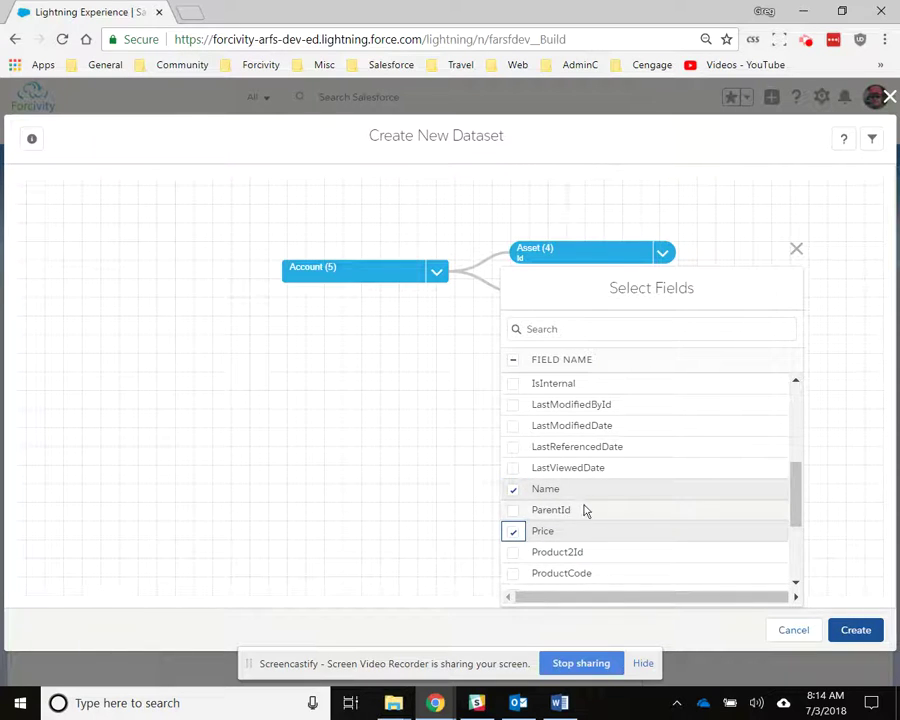
{"action": "scroll", "coordinate": [578, 510], "scroll_direction": "down", "scroll_amount": 3}
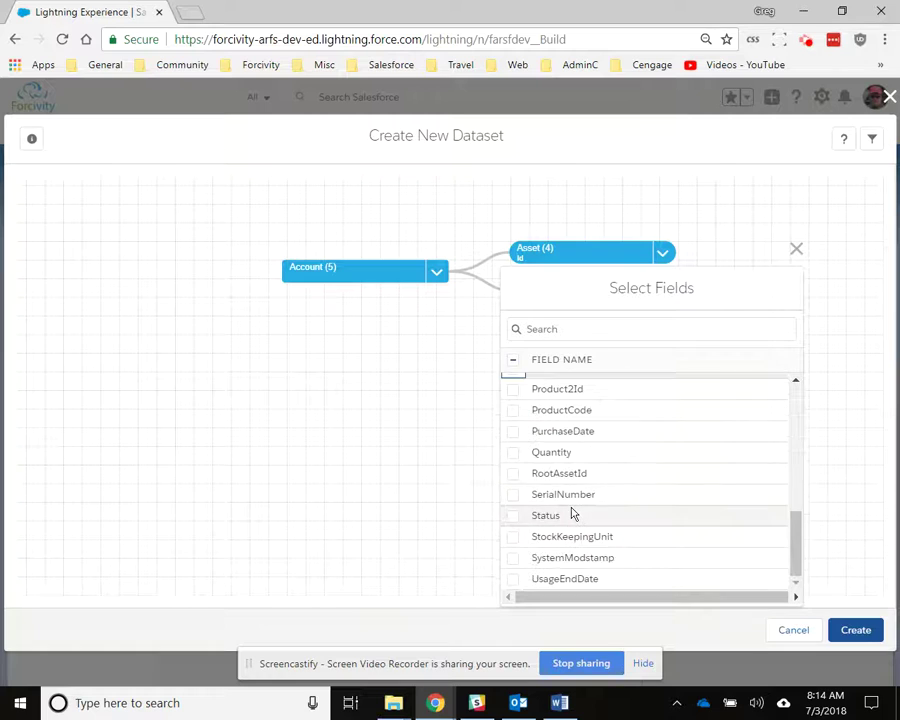
{"action": "left_click", "coordinate": [514, 498]}
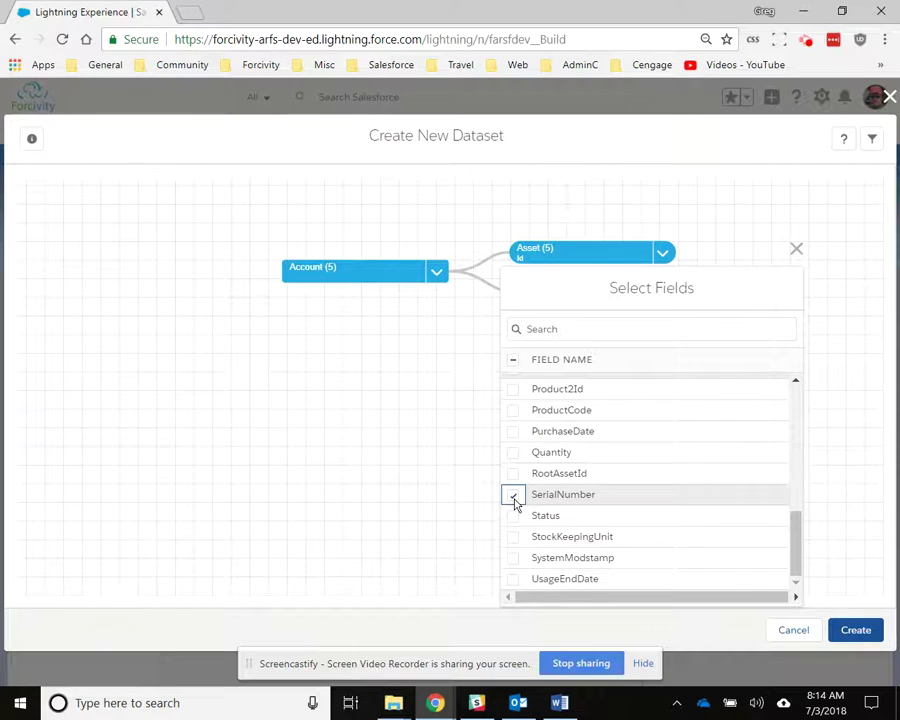
{"action": "left_click", "coordinate": [796, 249]}
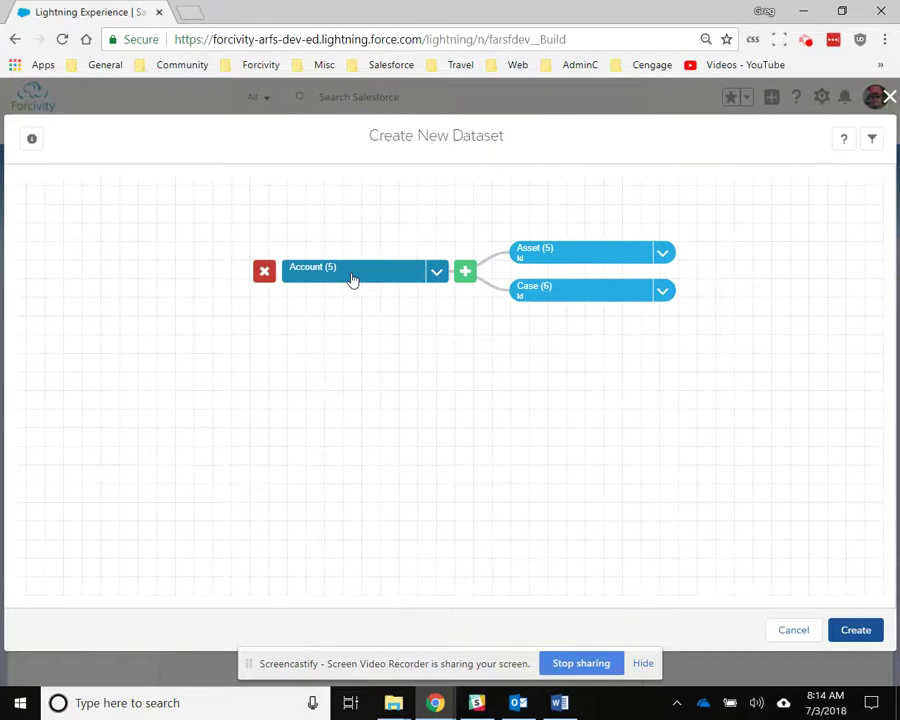
Create the dataset from the Account, Asset and Case tables under the name testnow.
{"action": "mouse_move", "coordinate": [618, 255]}
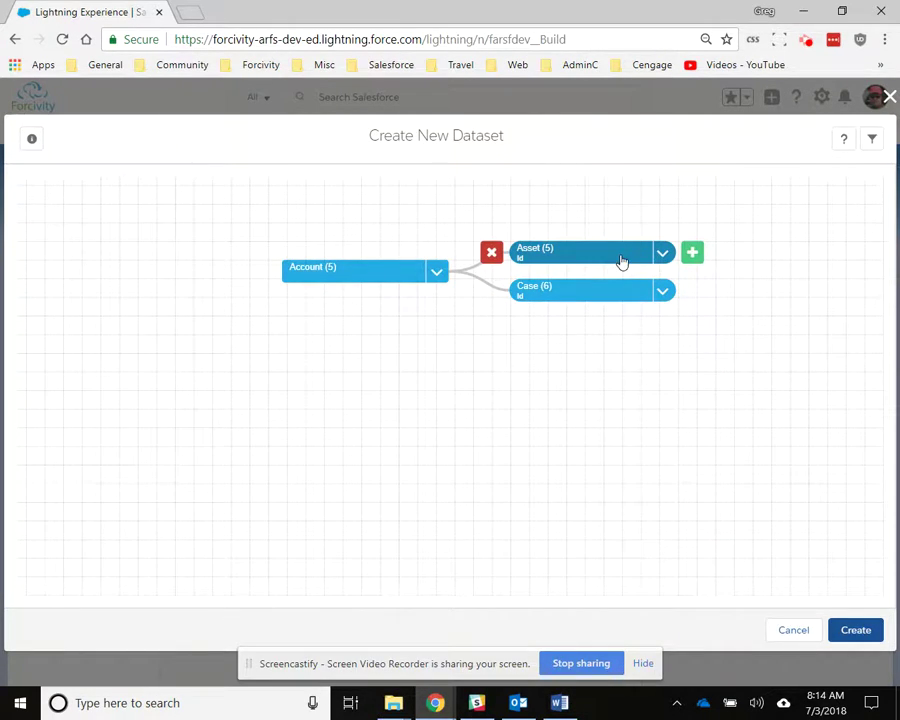
{"action": "mouse_move", "coordinate": [615, 293]}
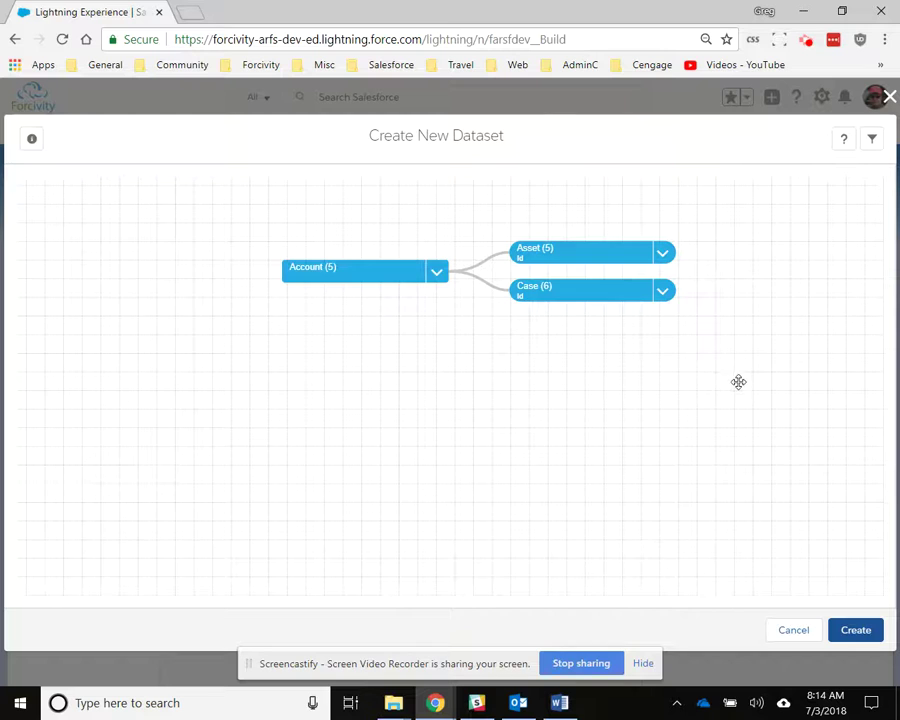
{"action": "left_click", "coordinate": [838, 630]}
{"action": "left_click", "coordinate": [846, 632]}
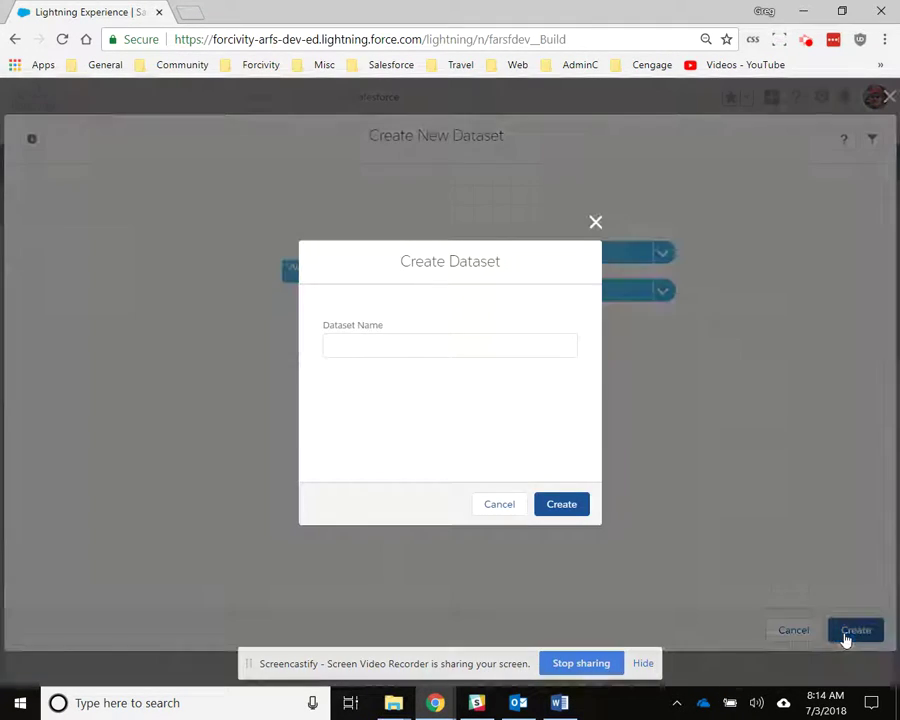
{"action": "left_click", "coordinate": [381, 343]}
{"action": "type", "text": "te"}
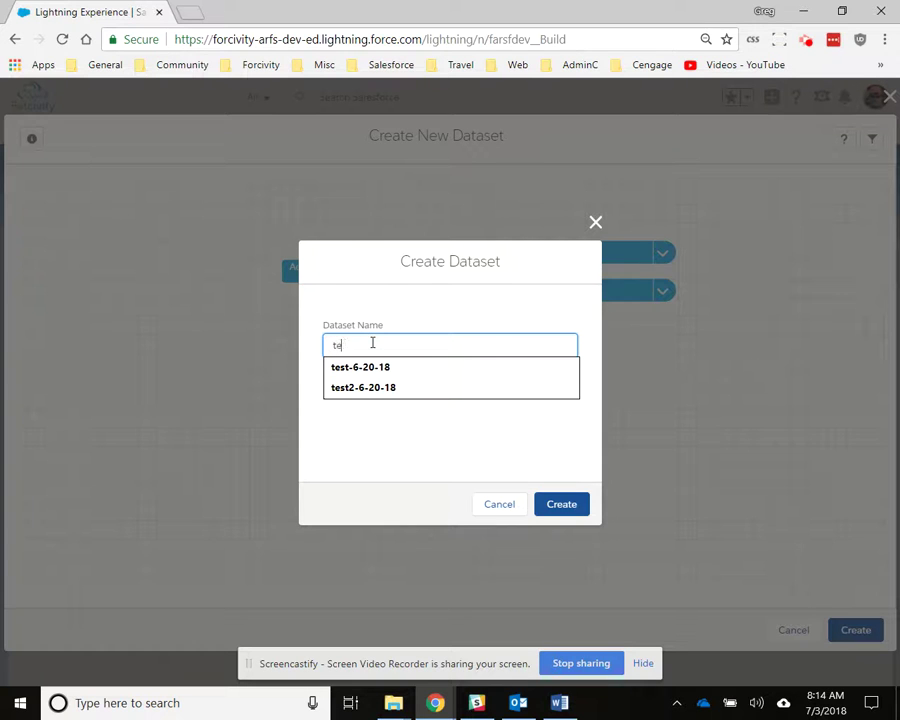
{"action": "type", "text": "stnow"}
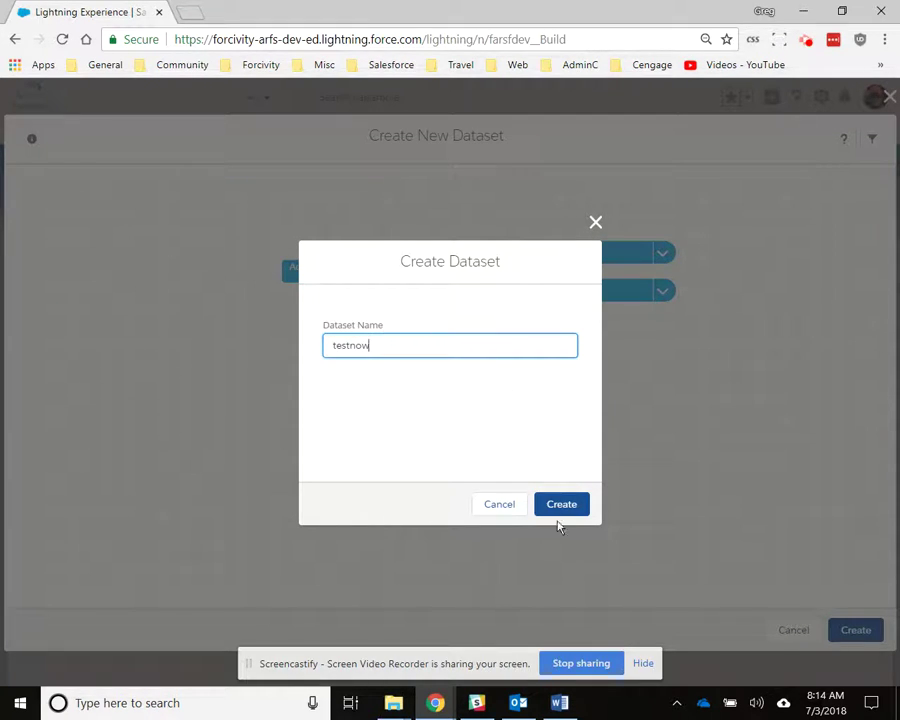
{"action": "left_click", "coordinate": [560, 512]}
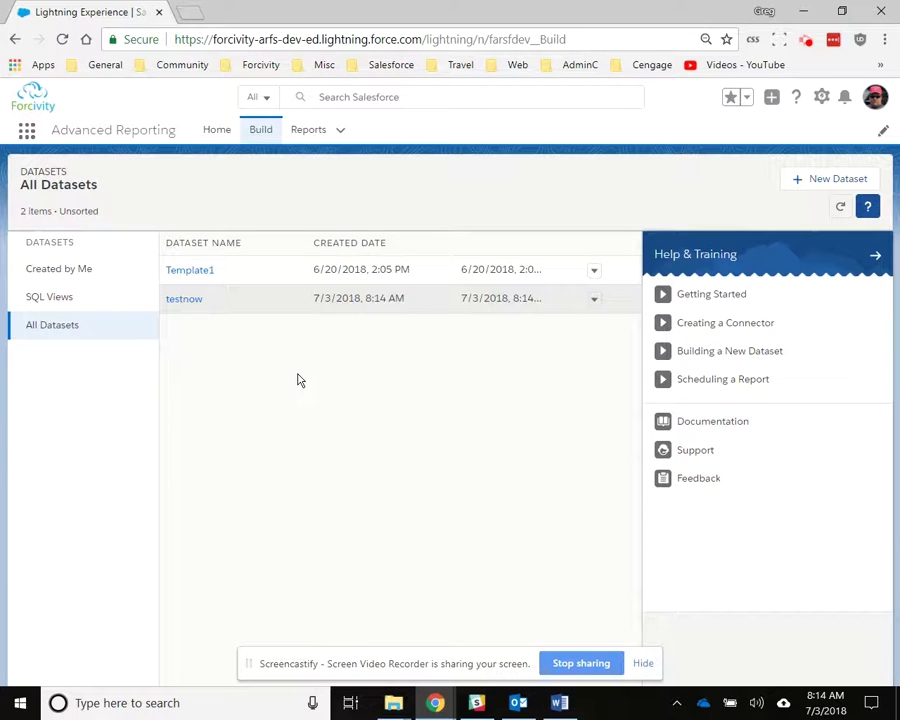
Set up a scheduled report from the testnow dataset, named Accounts with Cases and Assets, with push type Create SFDC Custom Object.
{"action": "left_click", "coordinate": [594, 302]}
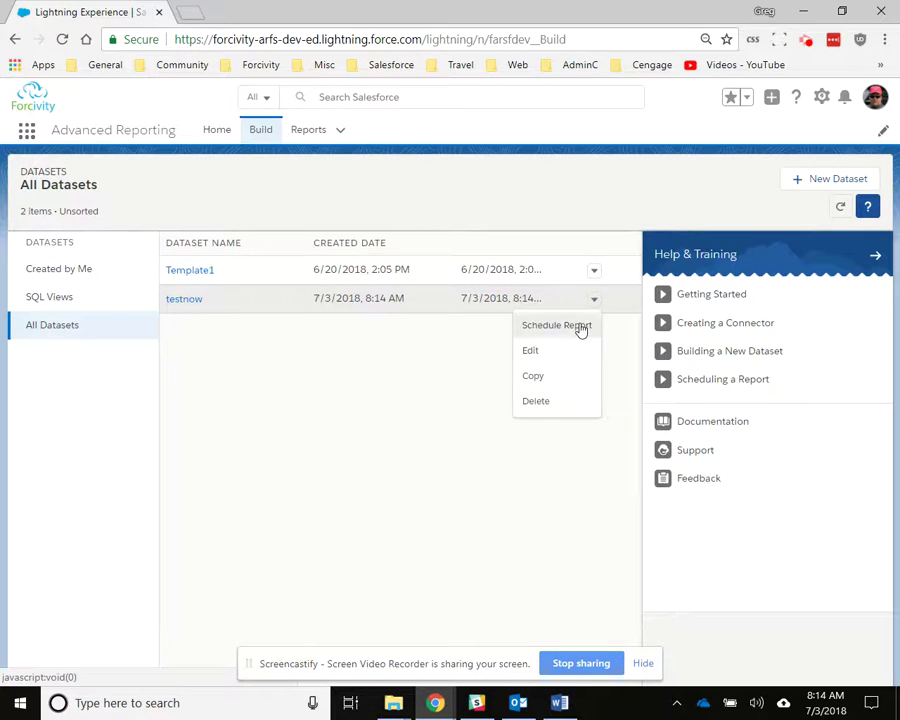
{"action": "left_click", "coordinate": [580, 327]}
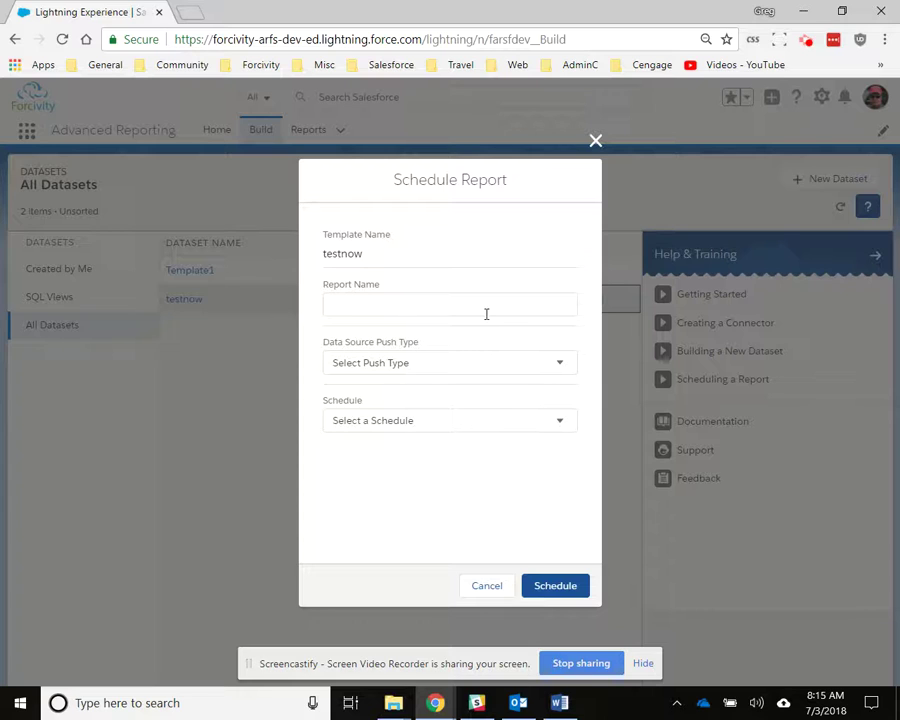
{"action": "left_click", "coordinate": [381, 305]}
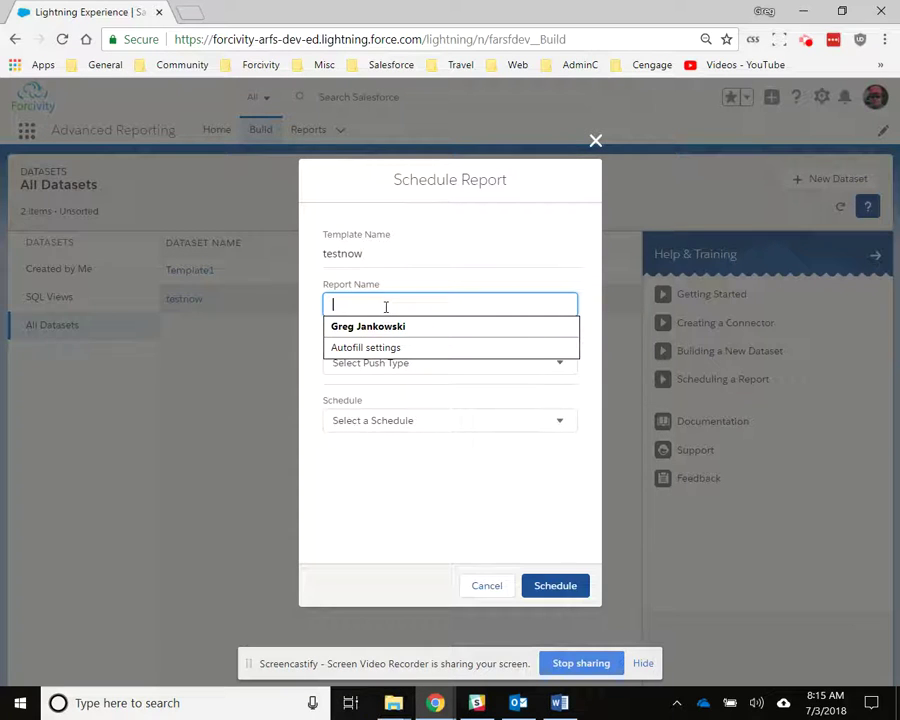
{"action": "type", "text": "Accounts with Cases and Assets"}
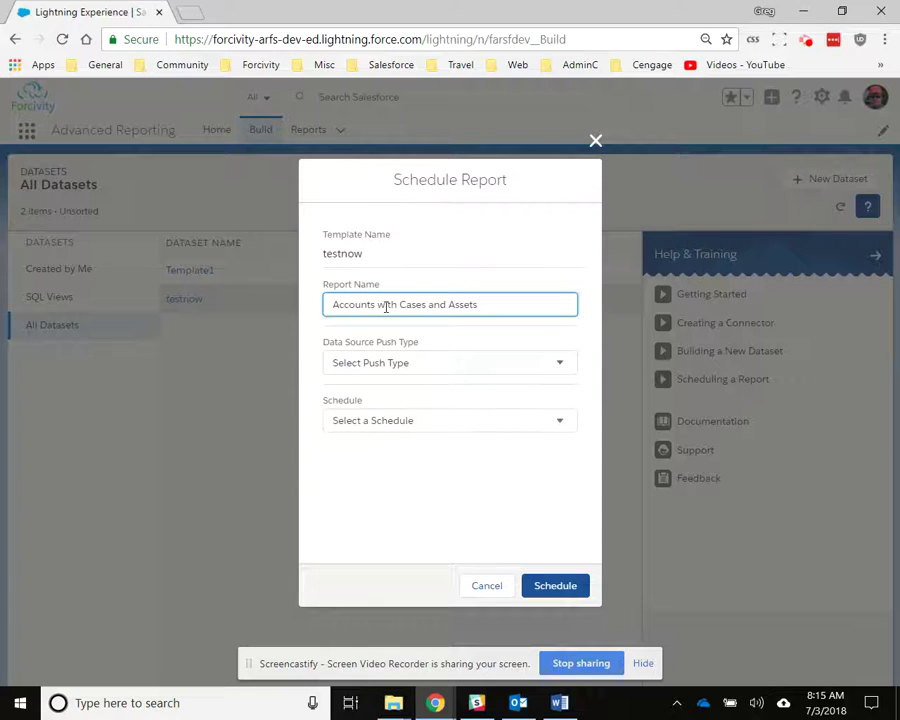
{"action": "left_click", "coordinate": [404, 366]}
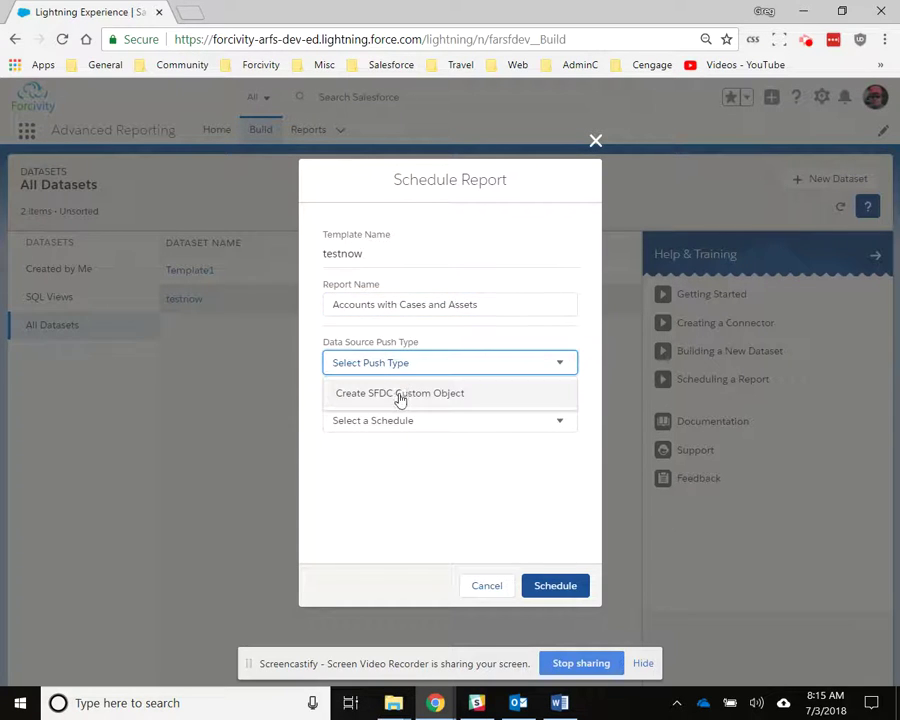
{"action": "left_click", "coordinate": [400, 394]}
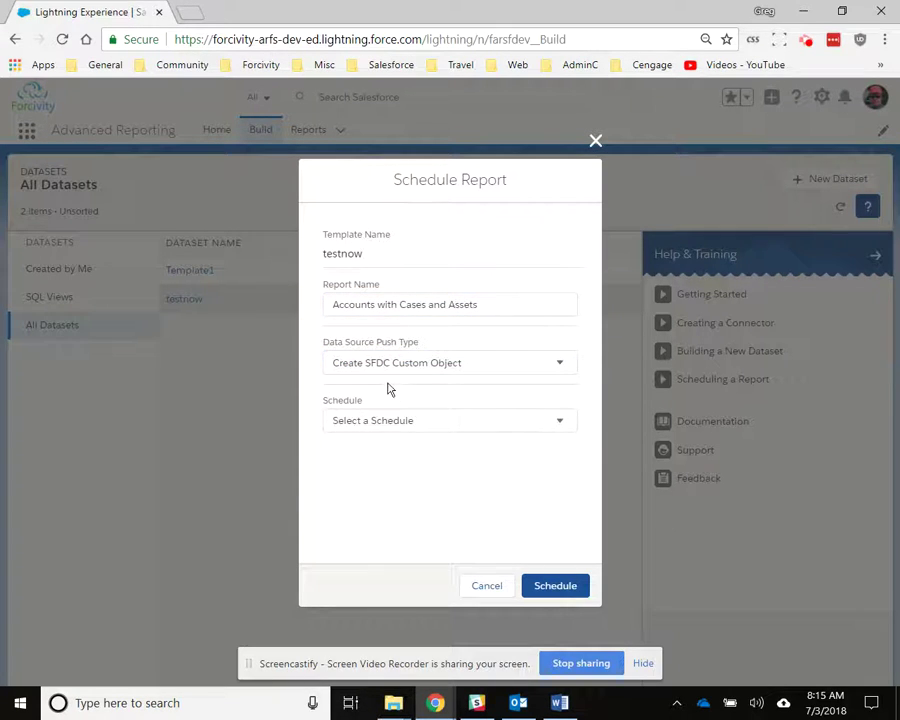
Schedule the report to run Twice Daily with a start time of 1:00 AM.
{"action": "left_click", "coordinate": [431, 428]}
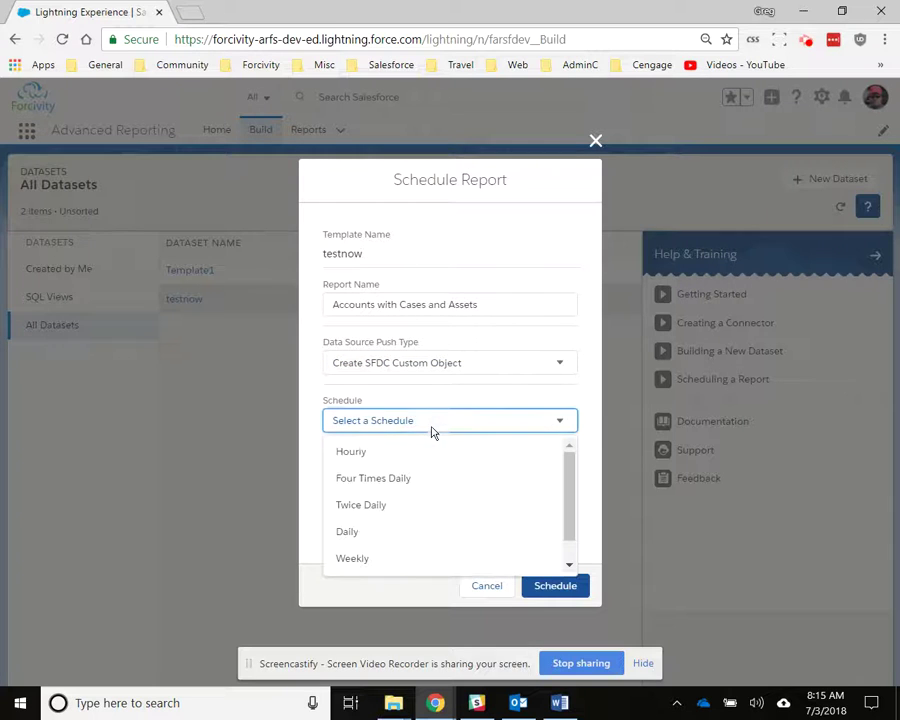
{"action": "left_click", "coordinate": [418, 505]}
{"action": "left_click", "coordinate": [414, 484]}
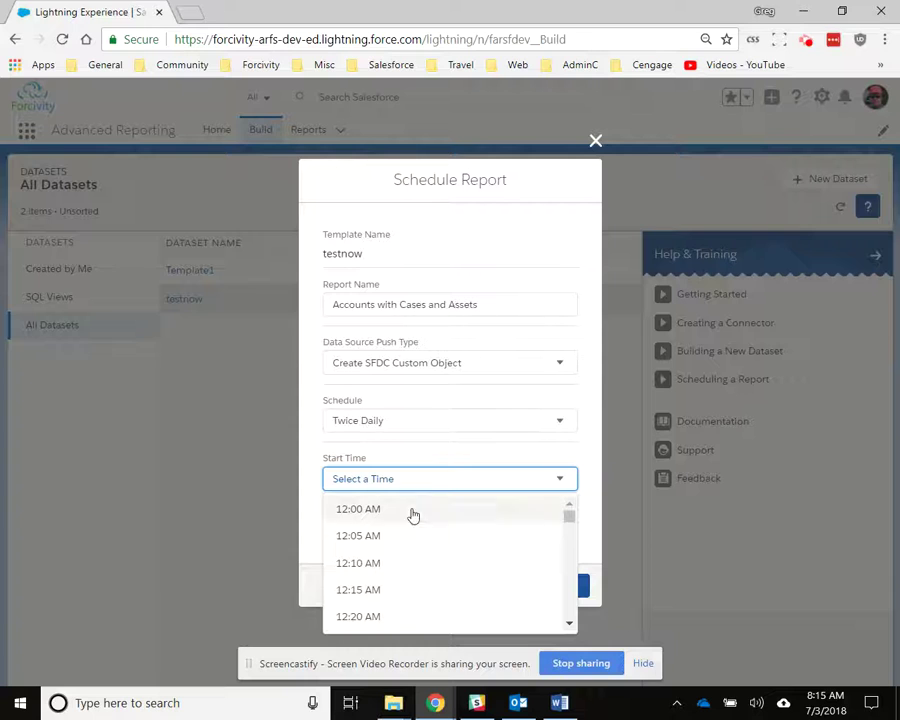
{"action": "scroll", "coordinate": [400, 545], "scroll_direction": "down", "scroll_amount": 1}
{"action": "scroll", "coordinate": [398, 540], "scroll_direction": "down", "scroll_amount": 3}
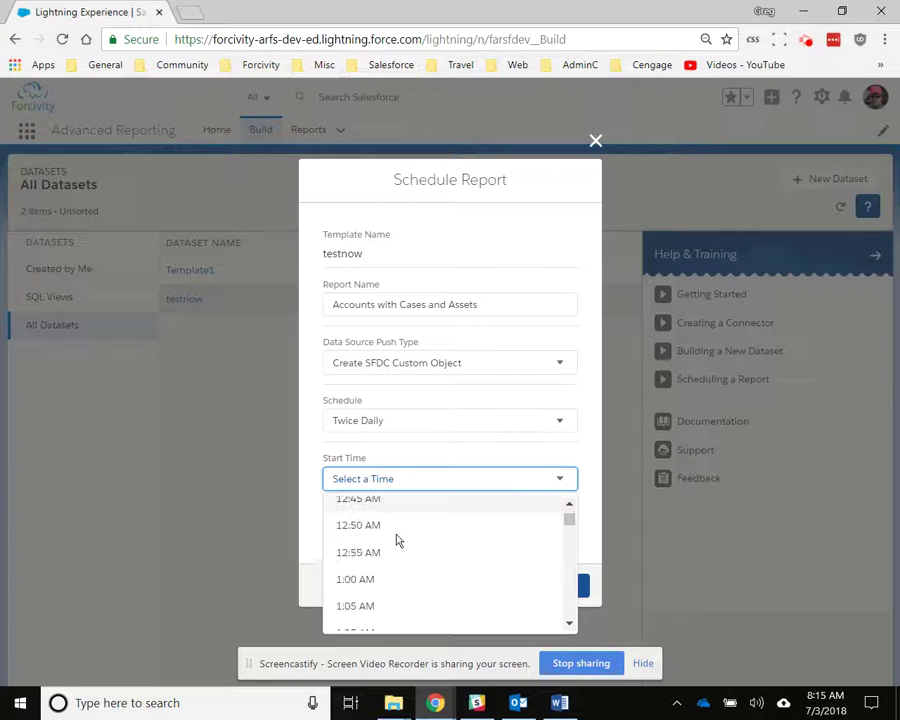
{"action": "left_click", "coordinate": [361, 581]}
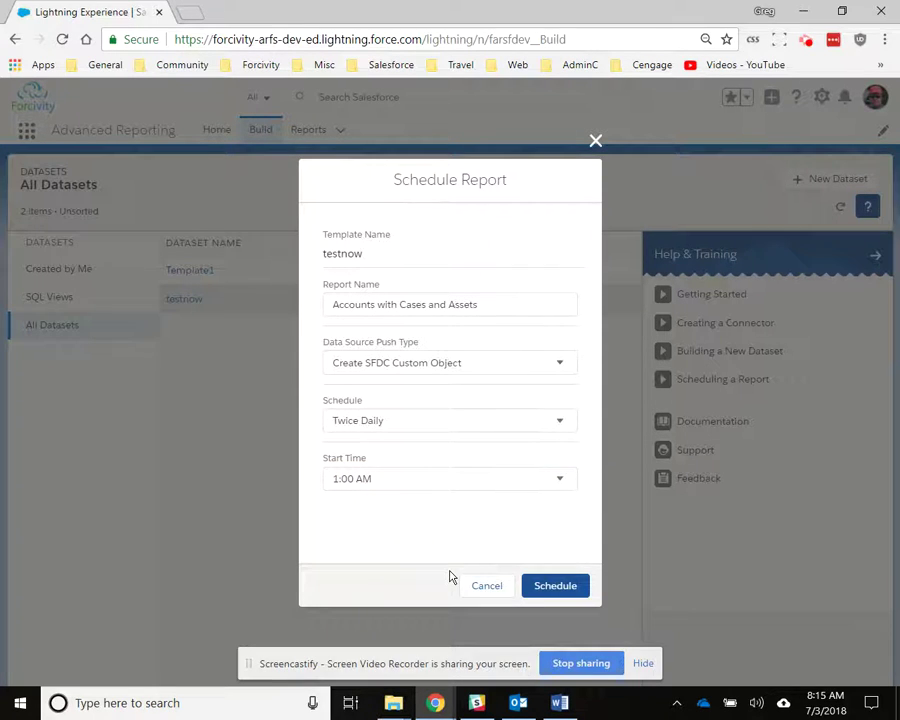
{"action": "left_click", "coordinate": [548, 585]}
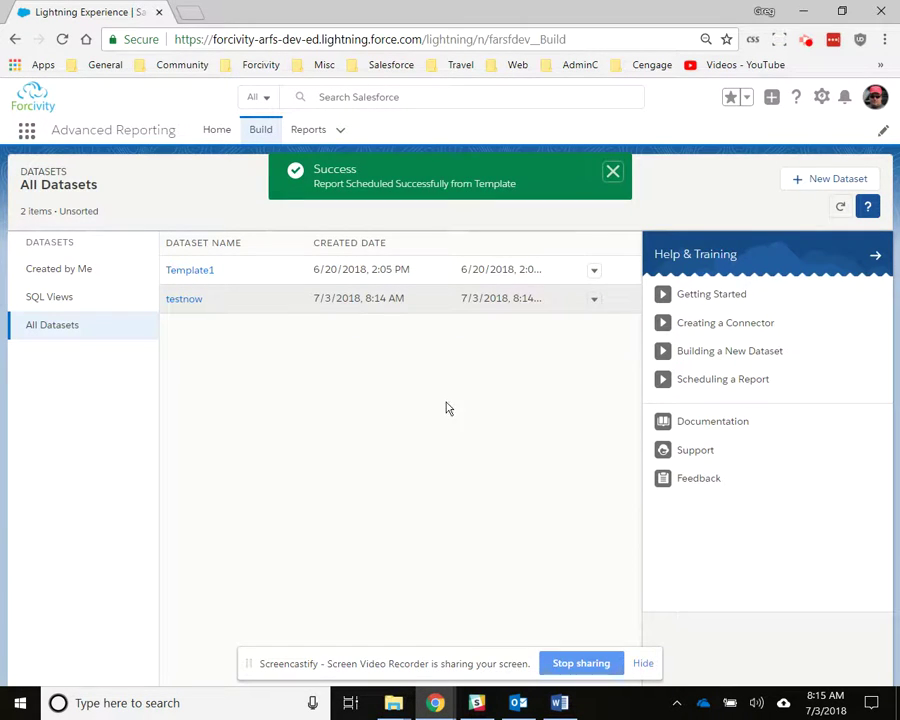
Reload the Advanced Reporting home page and check the new report's entry and available actions among the scheduled reports.
{"action": "left_click", "coordinate": [208, 133]}
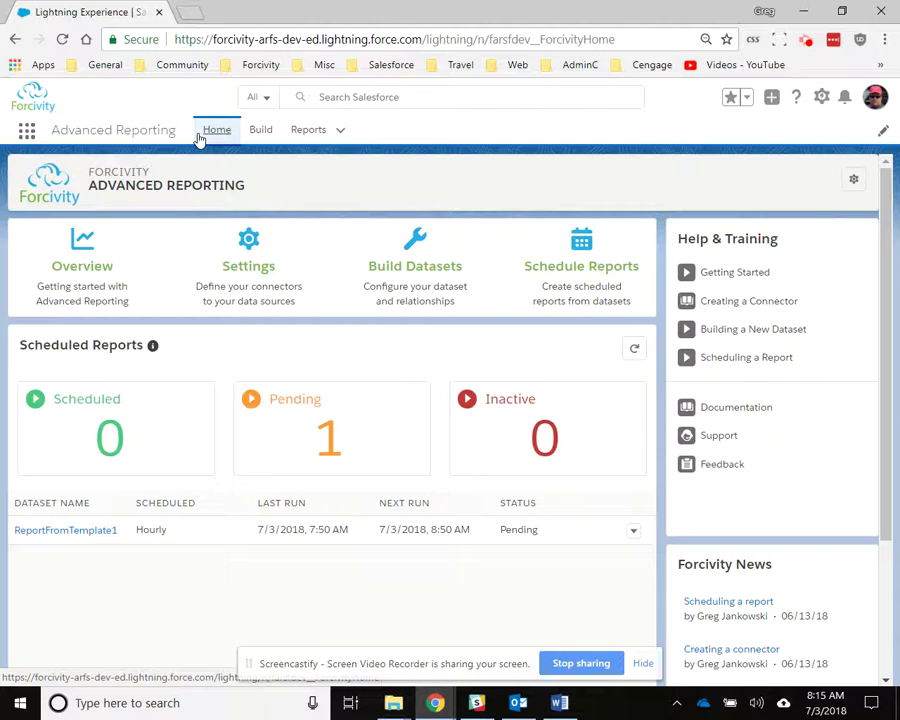
{"action": "left_click", "coordinate": [62, 40]}
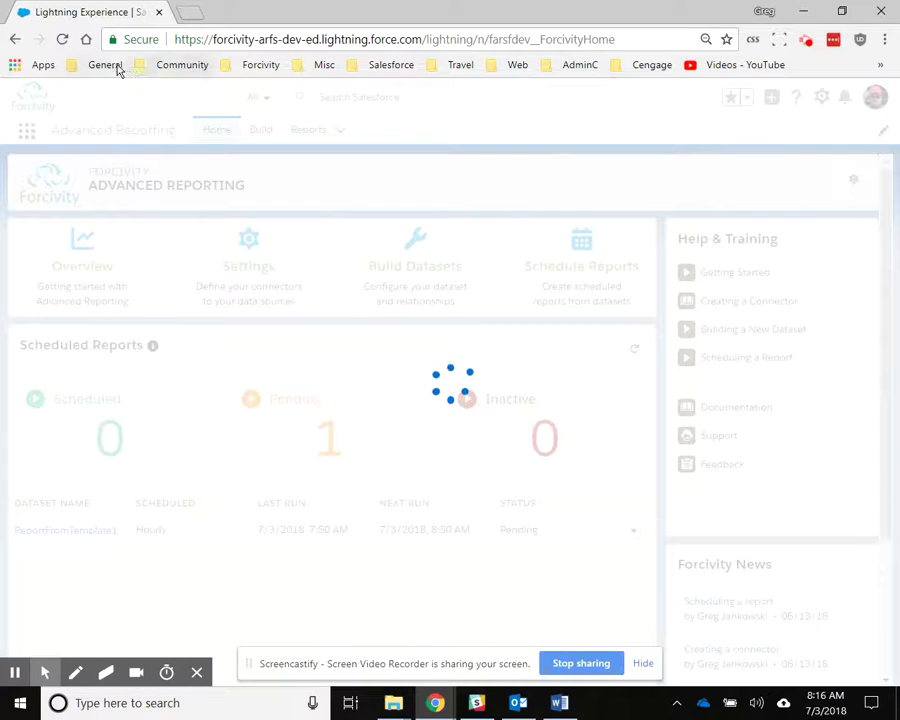
{"action": "left_click", "coordinate": [62, 40]}
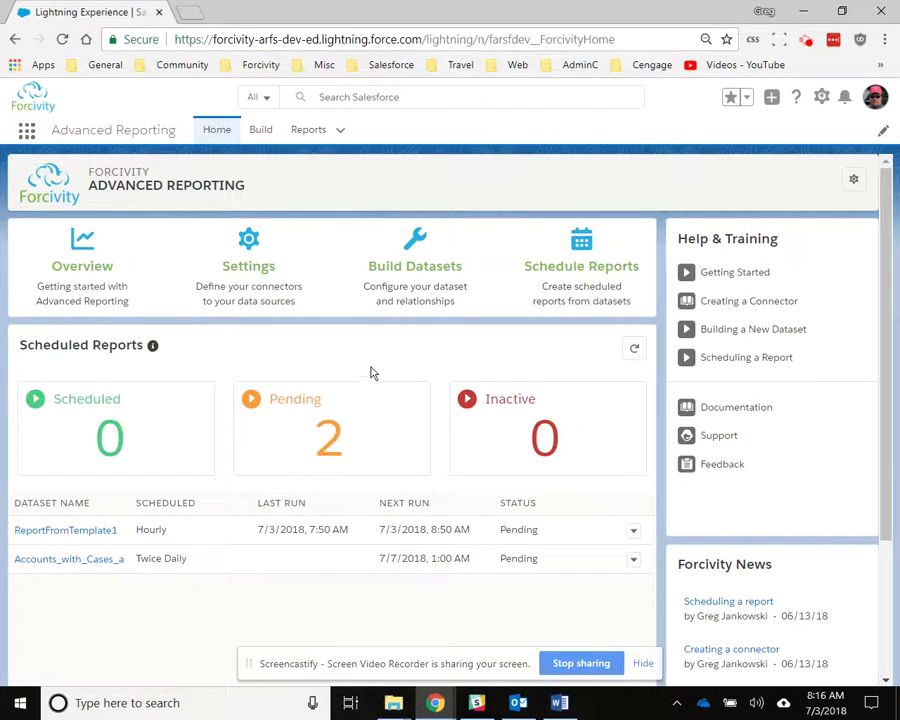
{"action": "scroll", "coordinate": [358, 358], "scroll_direction": "down", "scroll_amount": 1}
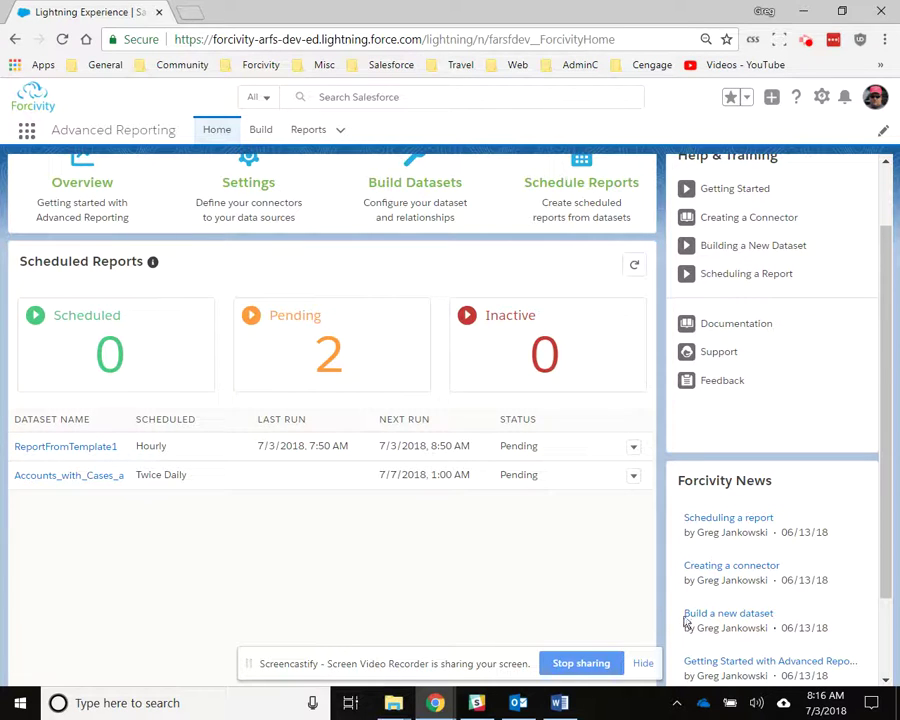
{"action": "scroll", "coordinate": [574, 535], "scroll_direction": "up", "scroll_amount": 1}
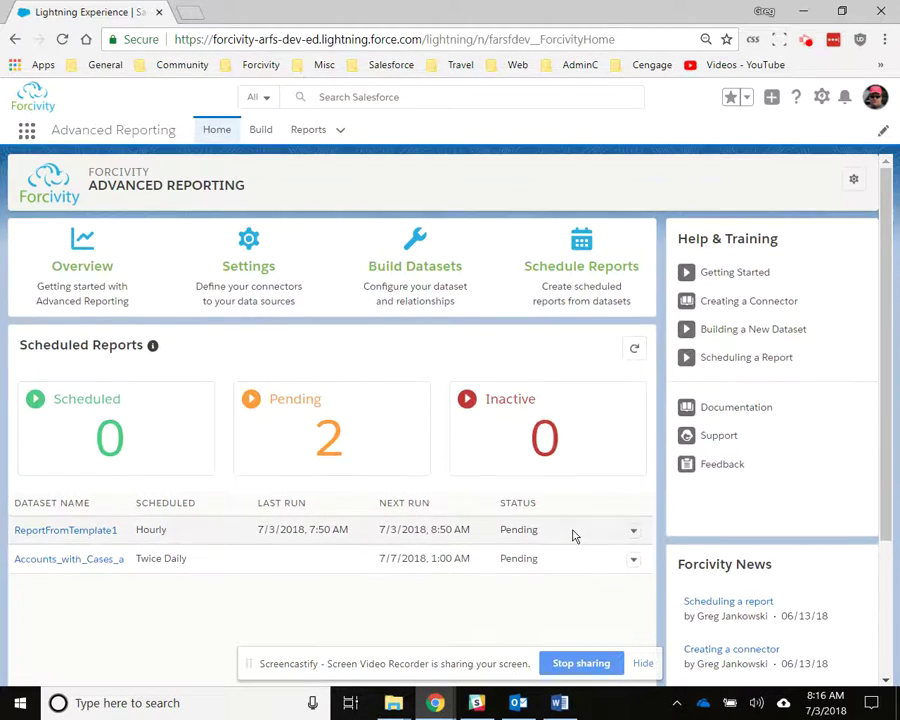
{"action": "left_click", "coordinate": [635, 563]}
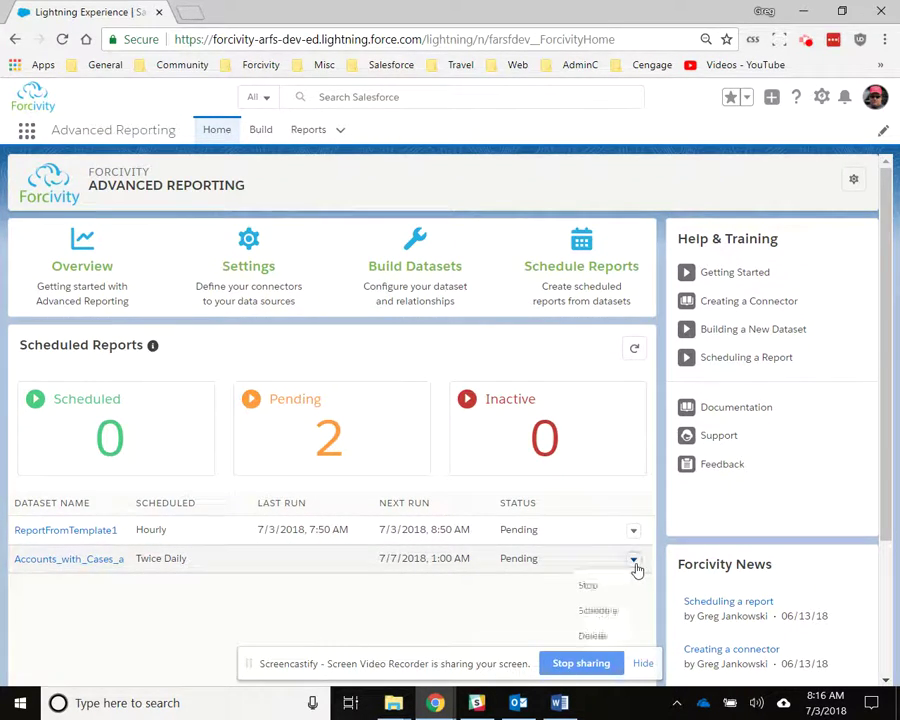
{"action": "left_click", "coordinate": [505, 592]}
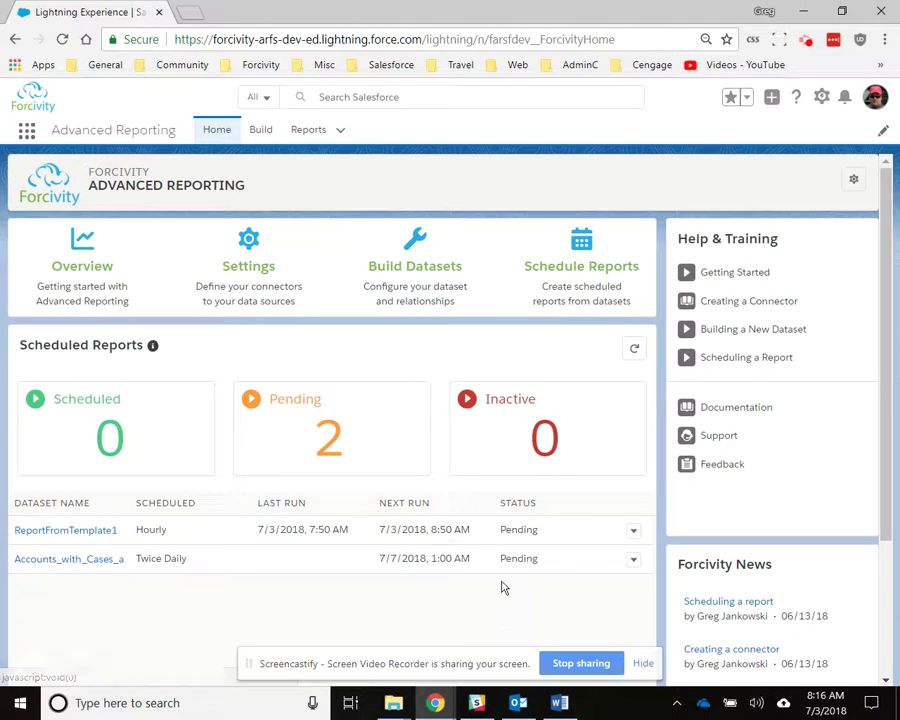
Review the available actions and table layout of the testnow dataset, leaving its editor without saving changes.
{"action": "left_click", "coordinate": [260, 133]}
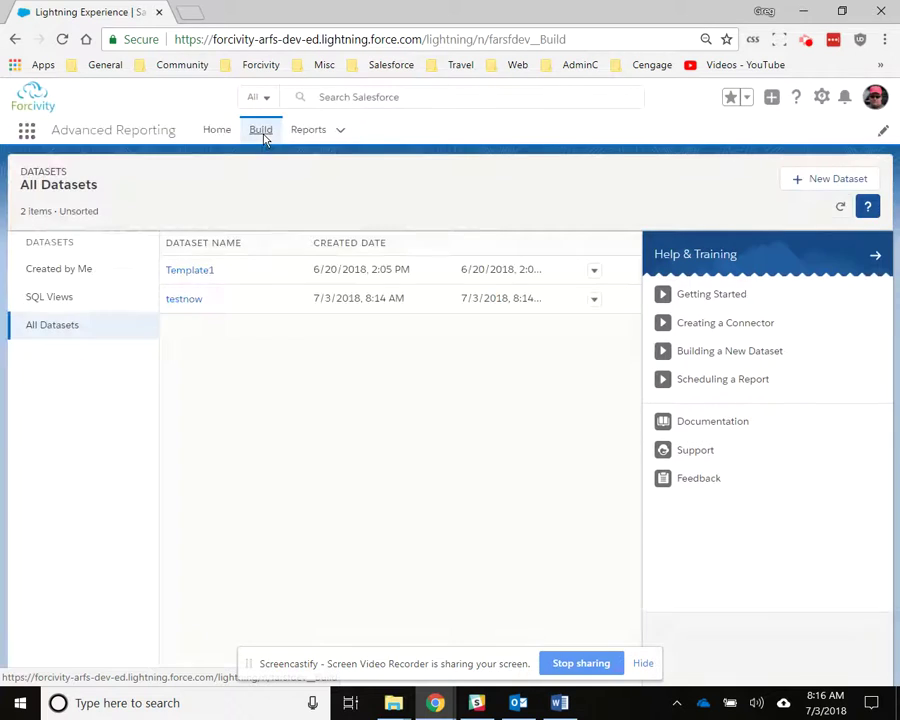
{"action": "left_click", "coordinate": [595, 304]}
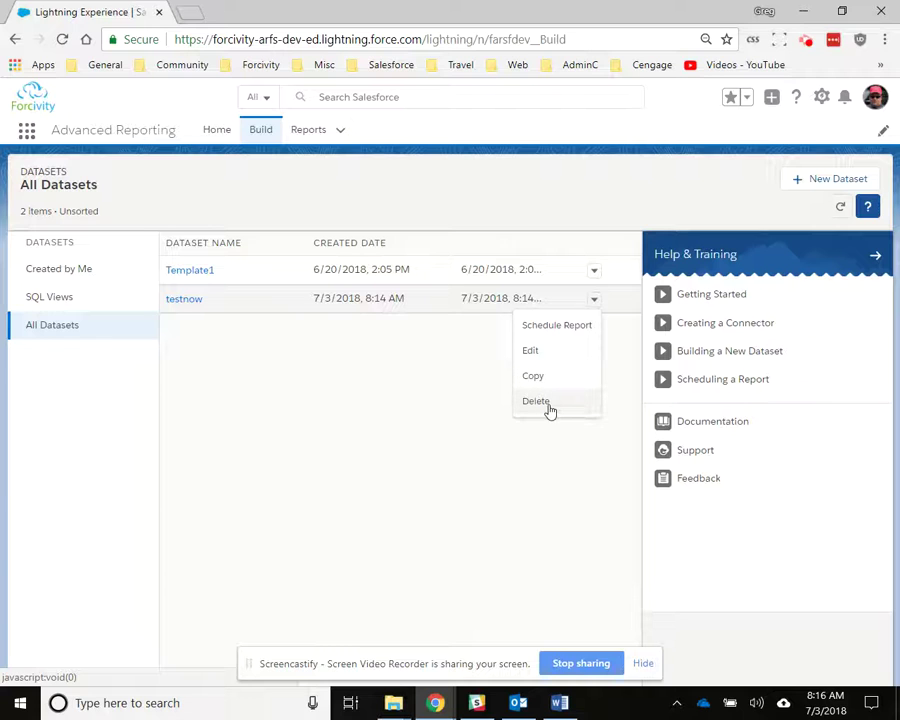
{"action": "left_click", "coordinate": [436, 378]}
{"action": "left_click", "coordinate": [591, 309]}
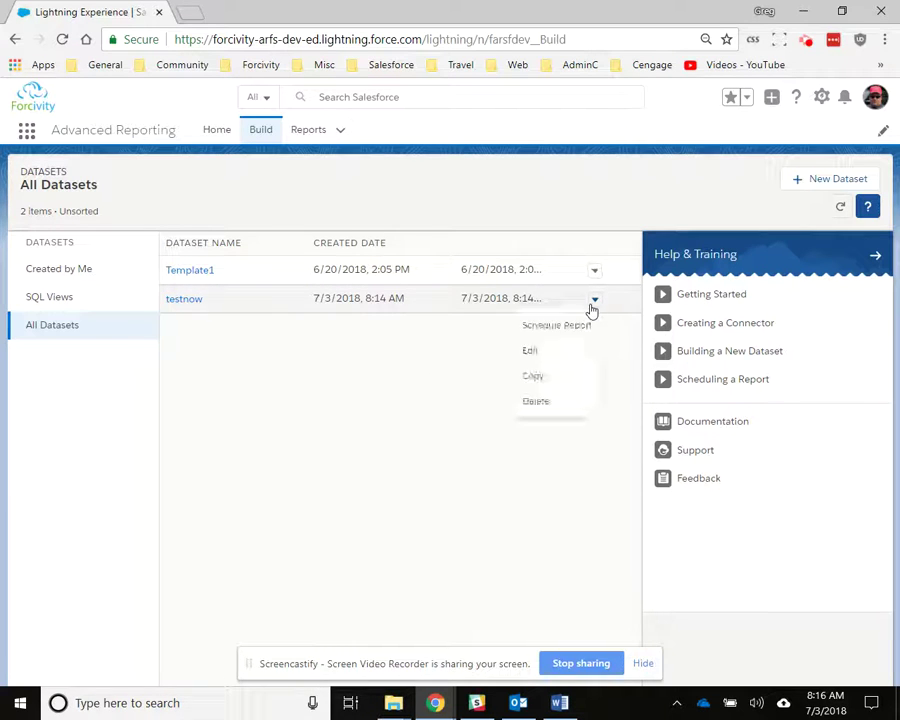
{"action": "left_click", "coordinate": [554, 348]}
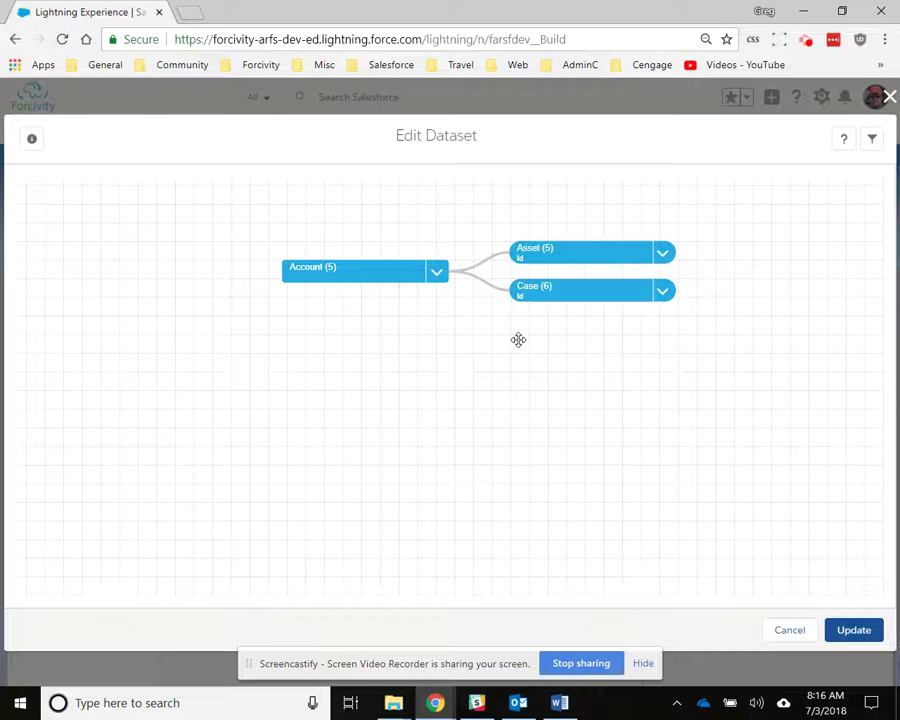
{"action": "left_click", "coordinate": [792, 633]}
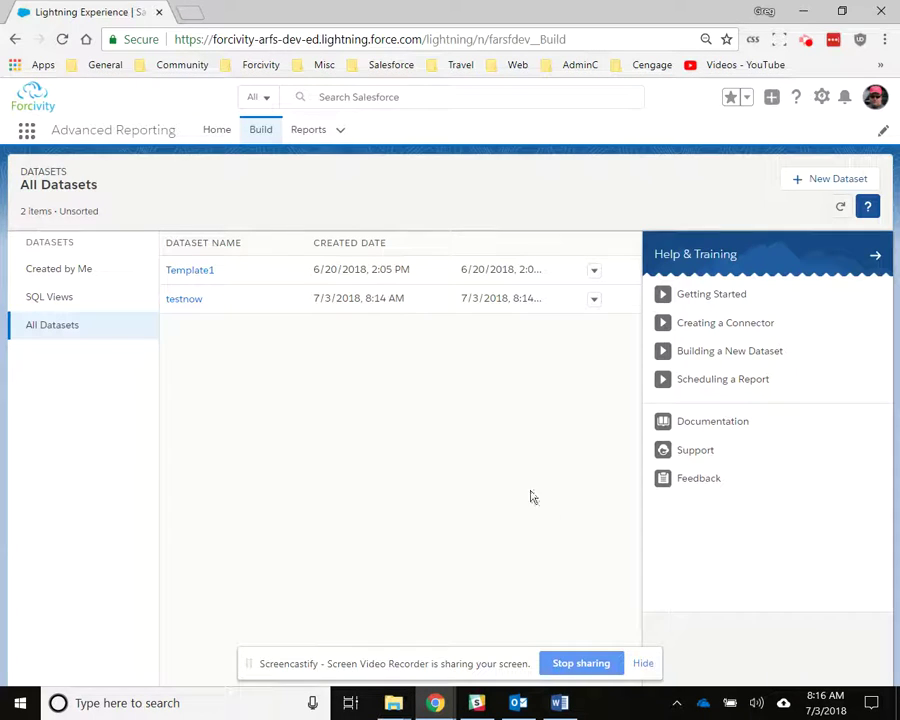